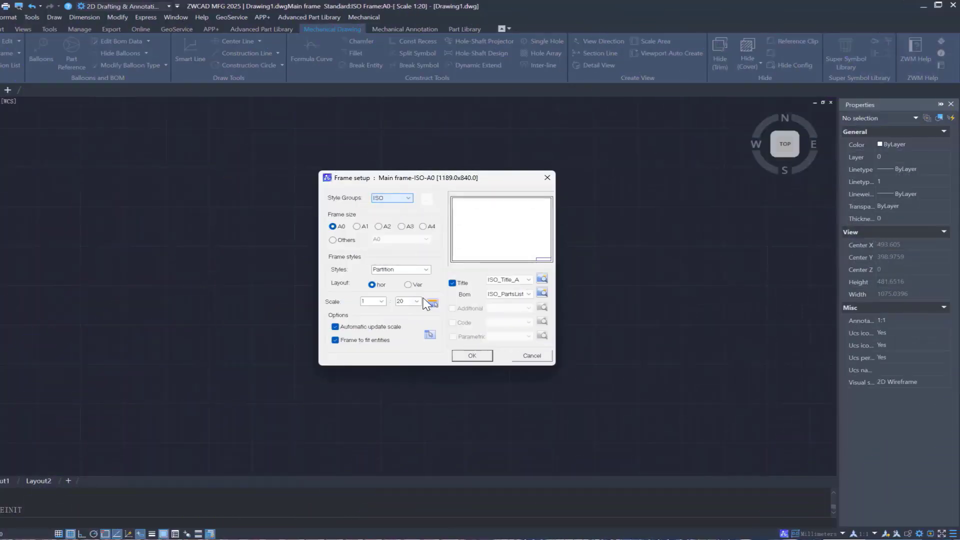
# - Insert the A0 drawing frame at the chosen scale and place it in the drawing
pyautogui.click(417, 300)
pyautogui.click(404, 383)
pyautogui.click(472, 356)
pyautogui.press('Escape')
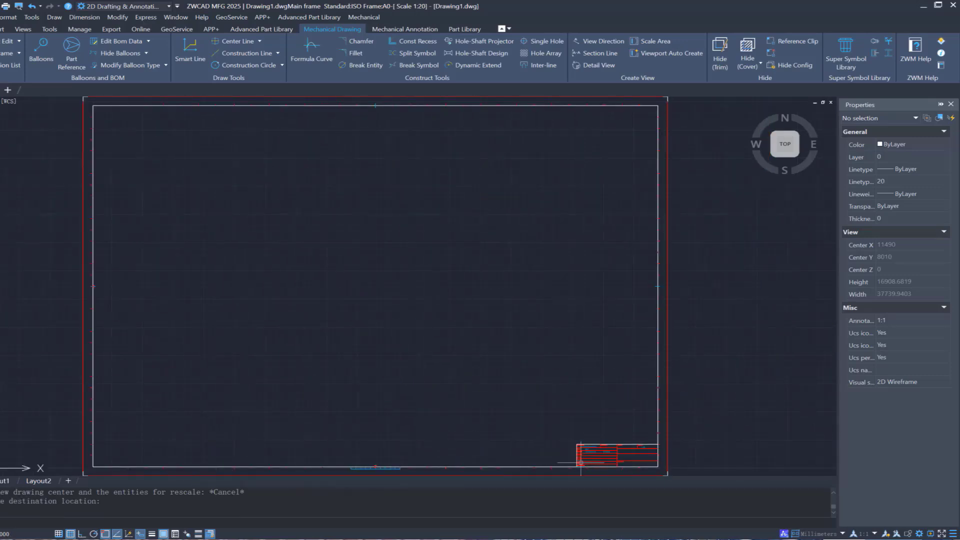
pyautogui.click(588, 460)
# - Fill the title block with designer ZWSOFT, title 'Assembly drawing' and a drawing number
pyautogui.doubleClick(421, 172)
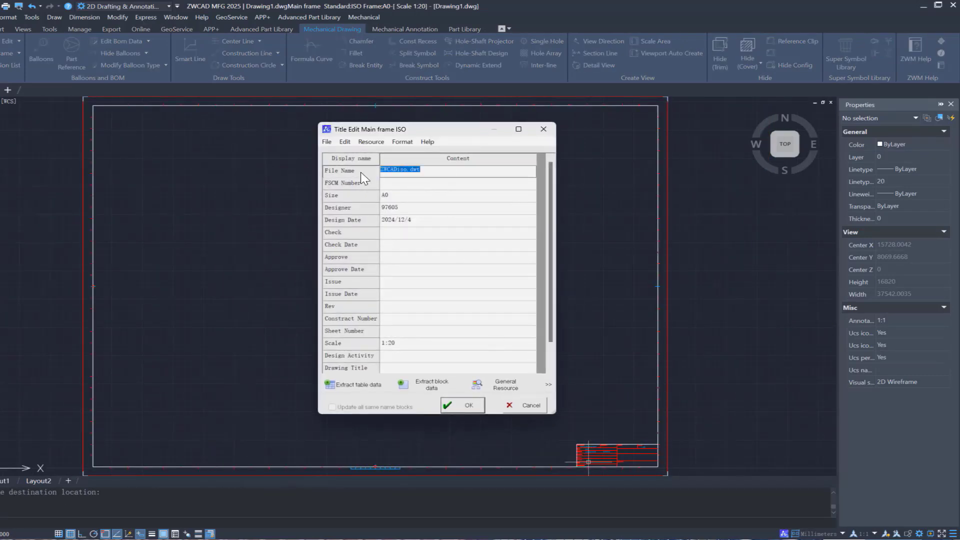
pyautogui.doubleClick(411, 207)
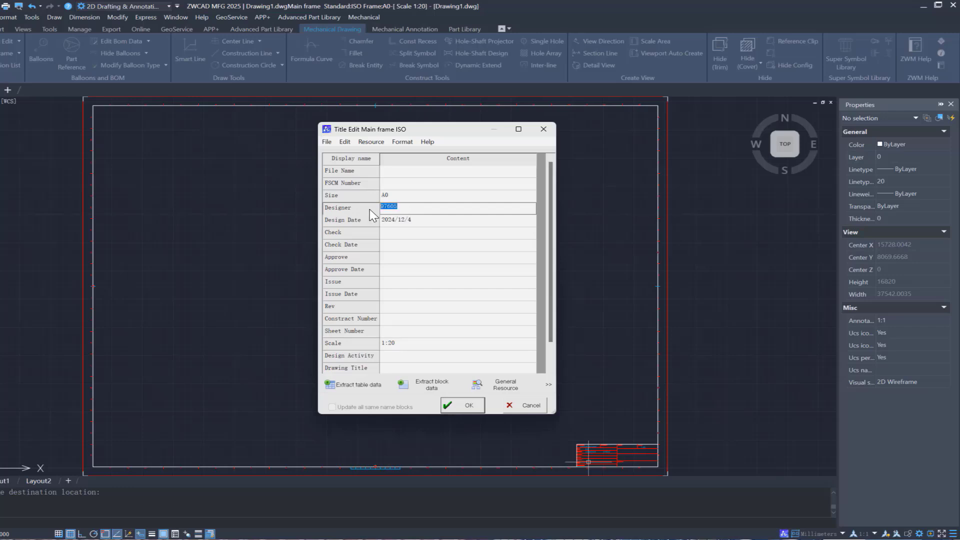
pyautogui.write('ZWSOFT')
pyautogui.scroll(-1, 453, 245)
pyautogui.doubleClick(401, 330)
pyautogui.write('Assembly drawing')
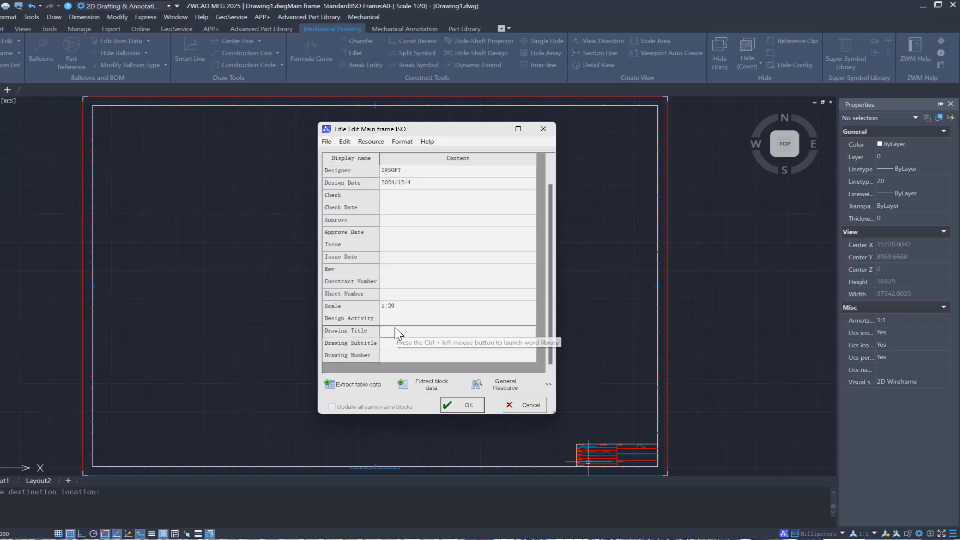
pyautogui.doubleClick(412, 356)
pyautogui.write('E1225-2100/16.2-0')
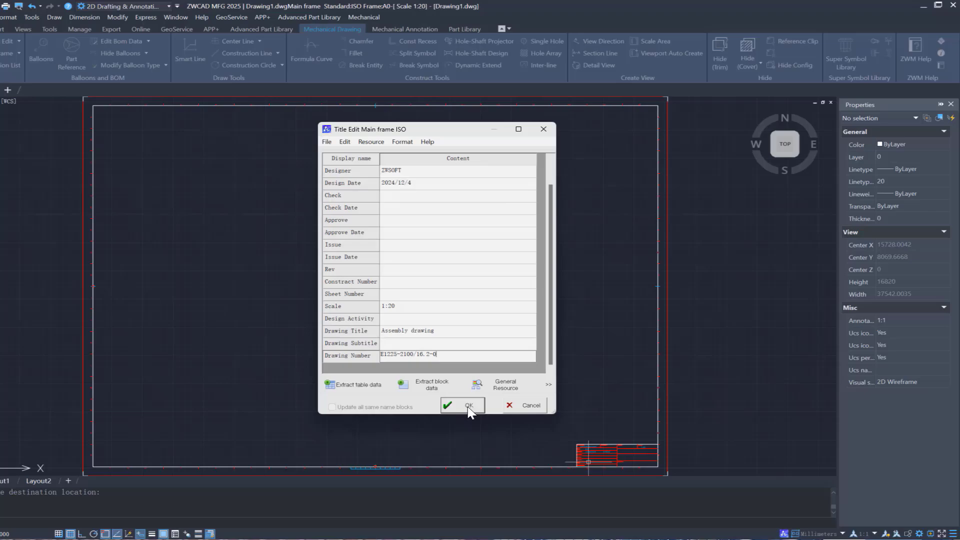
pyautogui.click(469, 406)
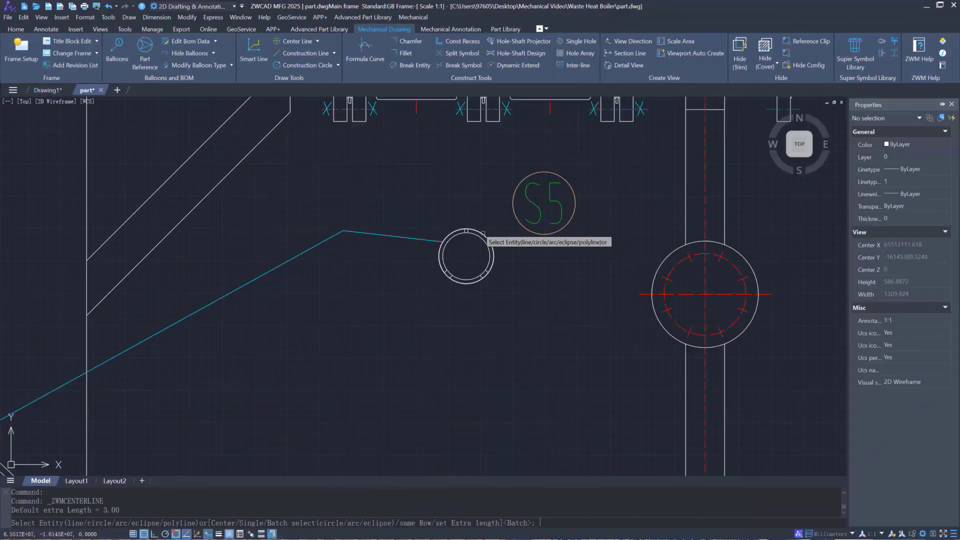
pyautogui.scroll(-5, 466, 256)
# - Centre-mark the circle beside balloon S3, then set a 50 mm chamfer and pick its first edge
pyautogui.moveTo(480, 315); pyautogui.dragTo(495, 202, button='middle')
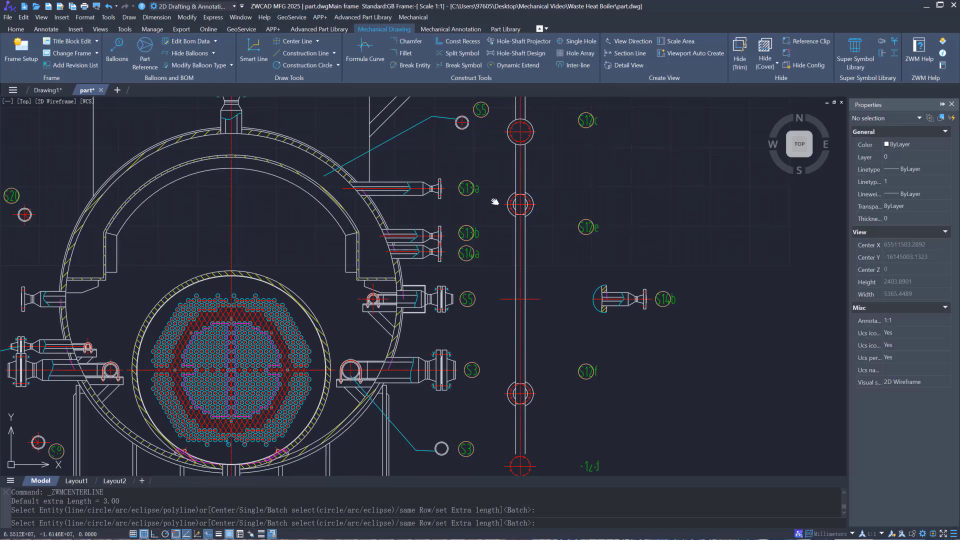
pyautogui.scroll(5, 454, 413)
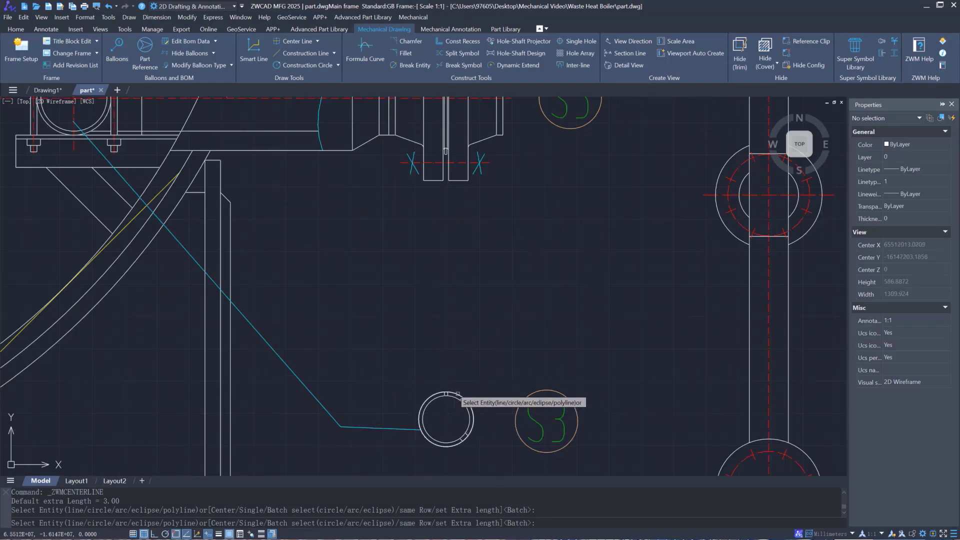
pyautogui.click(458, 394)
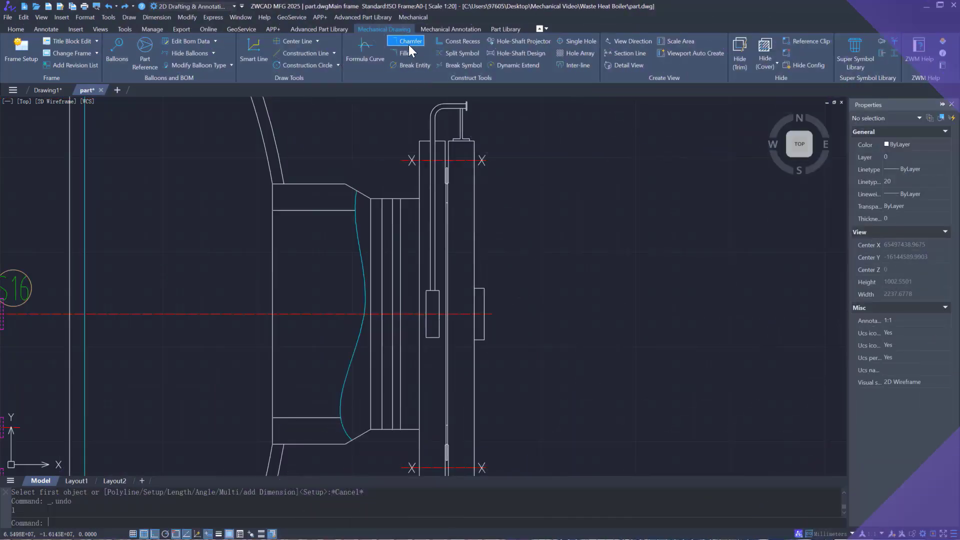
pyautogui.click(409, 43)
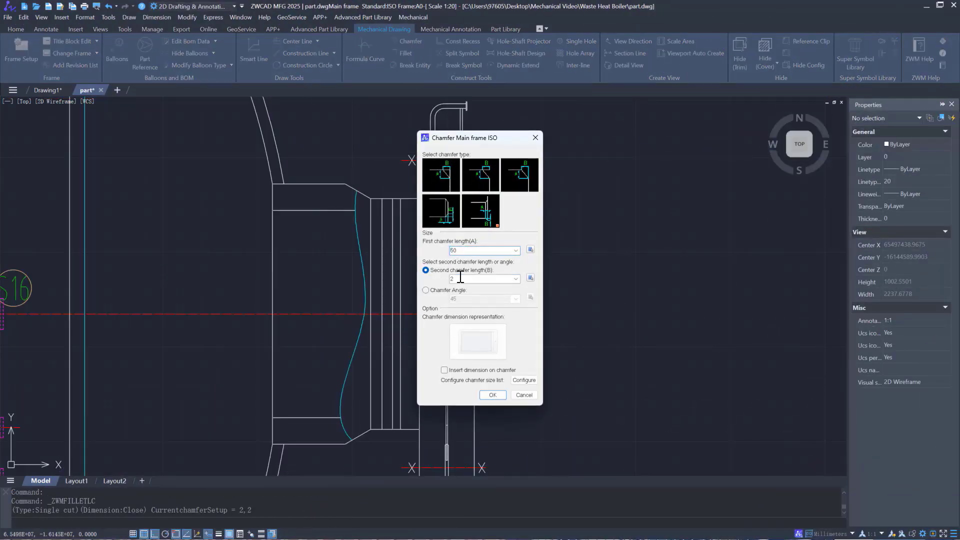
pyautogui.click(492, 394)
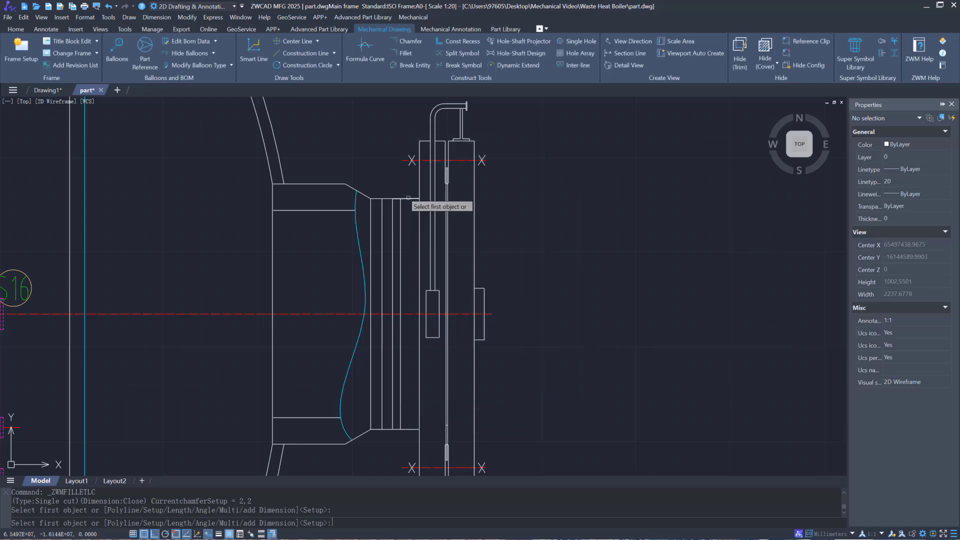
pyautogui.click(417, 413)
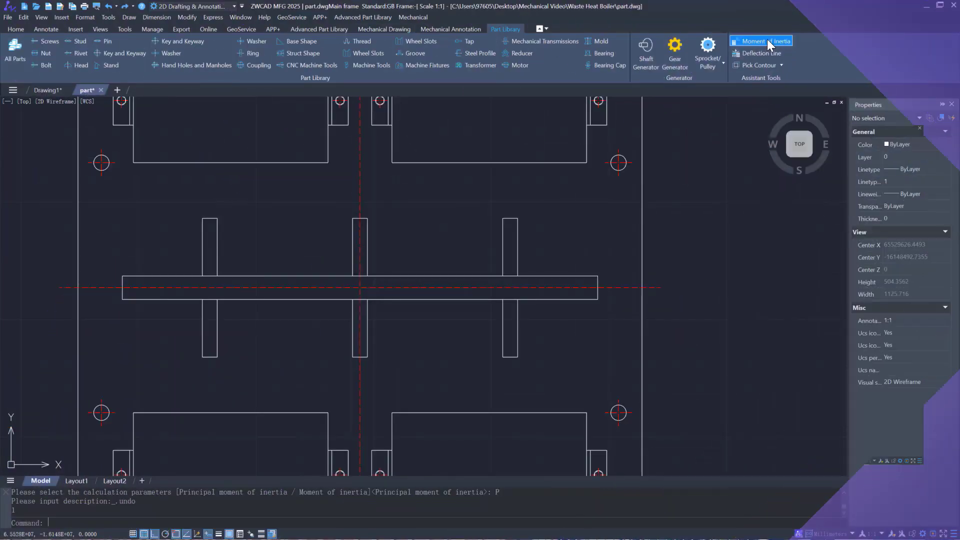
# - Pick the six bracket bars for the section calculation and place the Bracket properties table
pyautogui.click(109, 294)
pyautogui.click(117, 345)
pyautogui.click(317, 240)
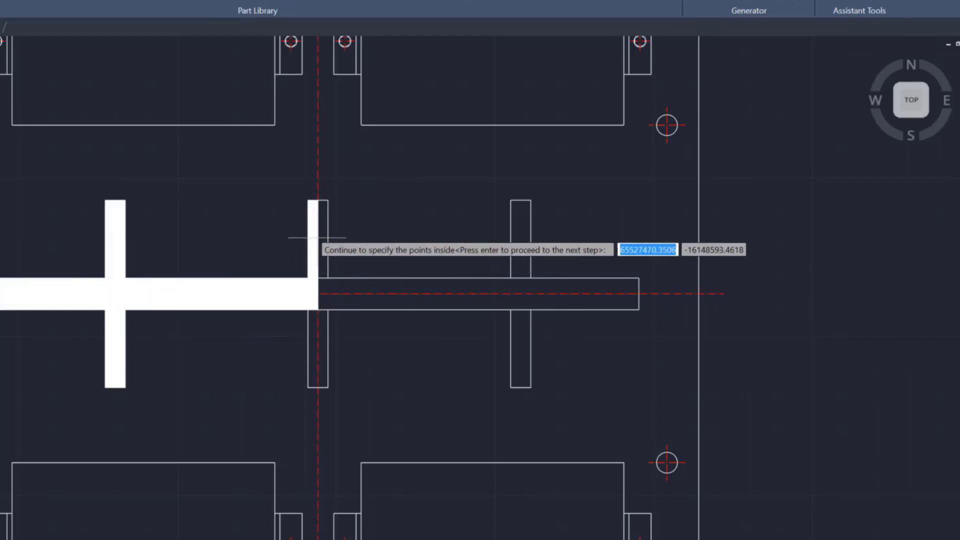
pyautogui.click(330, 296)
pyautogui.click(318, 348)
pyautogui.click(520, 255)
pyautogui.click(520, 337)
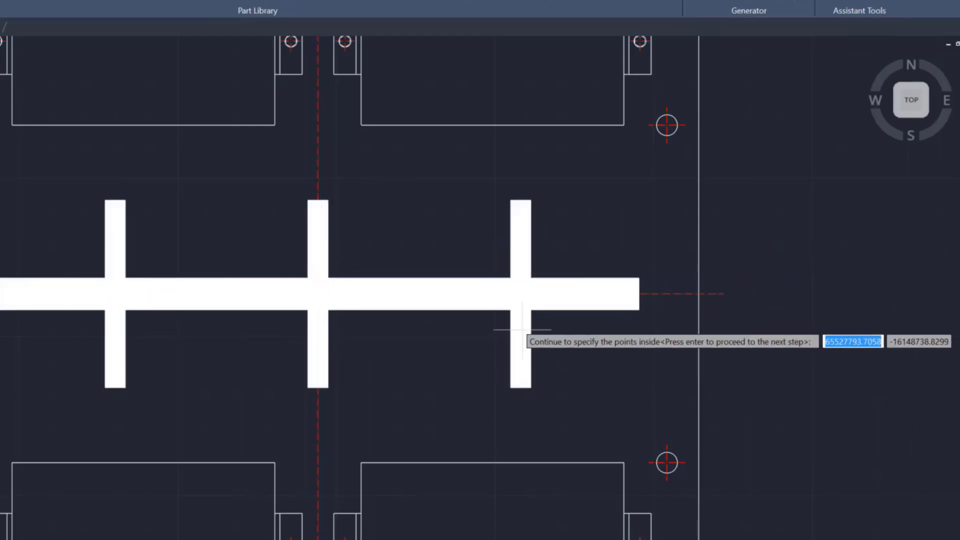
pyautogui.press('Return')
pyautogui.press('Return')
pyautogui.press('Return')
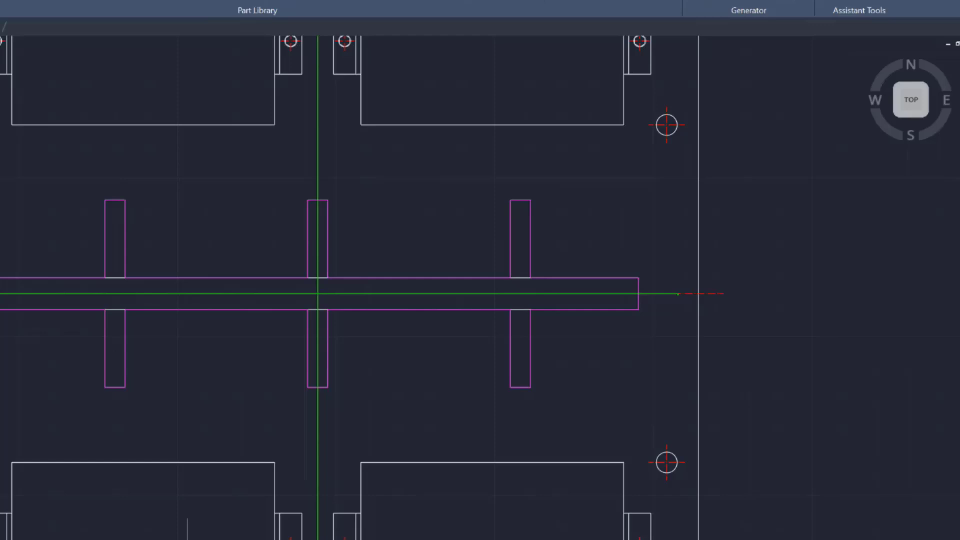
pyautogui.click(755, 269)
pyautogui.scroll(5, 856, 292)
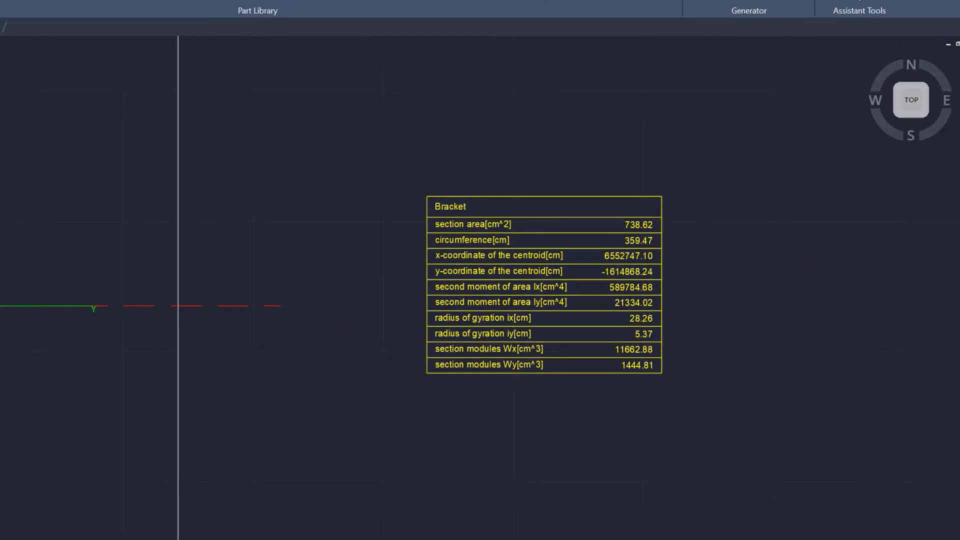
# - Define the beam and apply three 1000 N forces along it
pyautogui.click(718, 221)
pyautogui.press('Return')
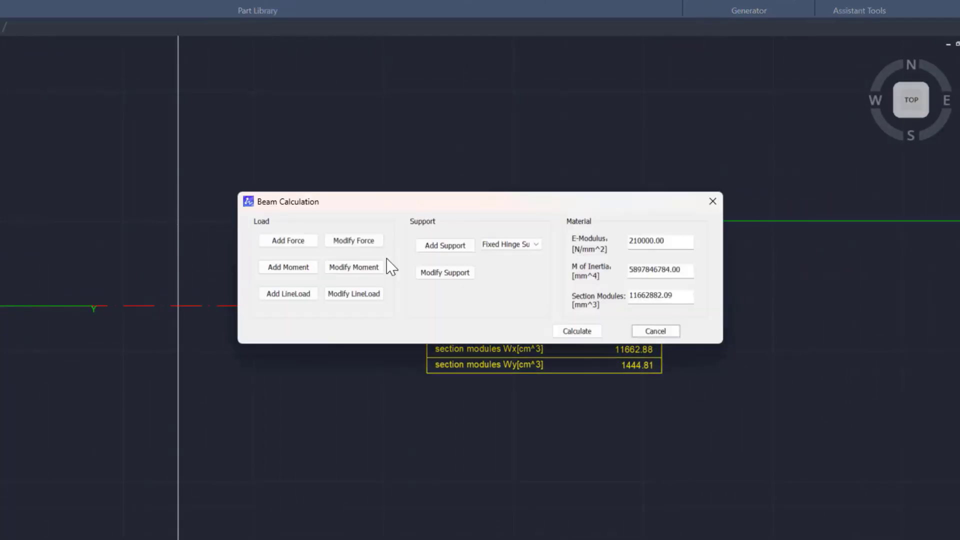
pyautogui.click(289, 241)
pyautogui.click(750, 221)
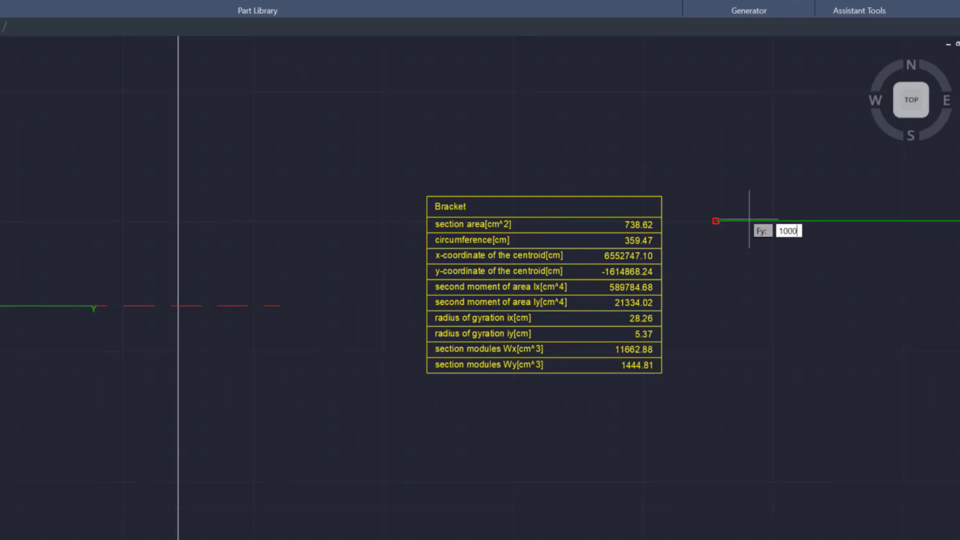
pyautogui.press('Return')
pyautogui.click(288, 241)
pyautogui.scroll(-3, 303, 289)
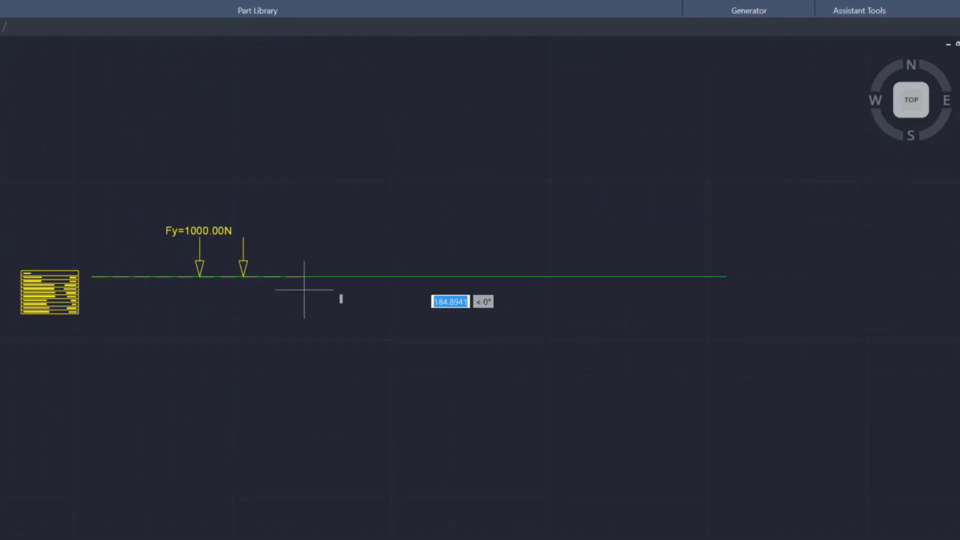
pyautogui.click(725, 277)
pyautogui.write('1000')
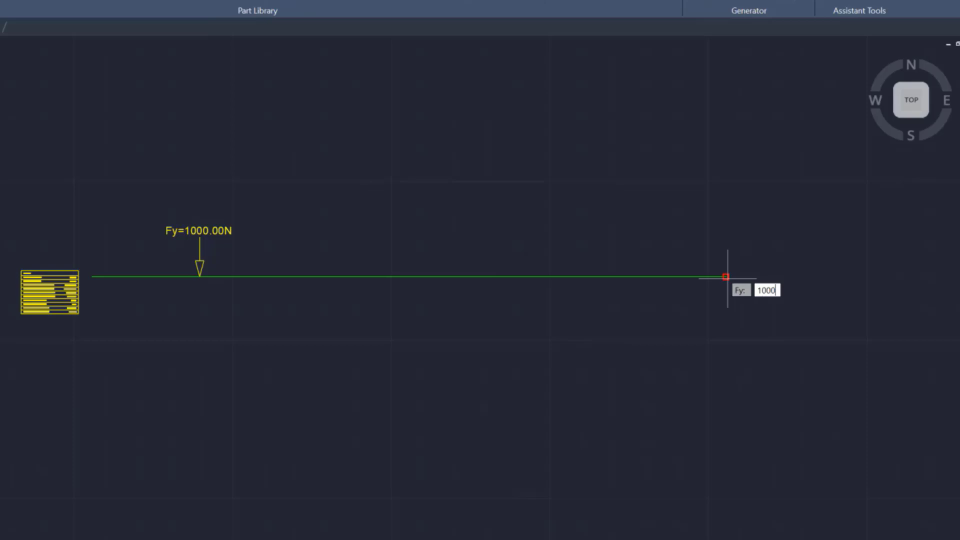
pyautogui.press('Return')
pyautogui.click(374, 245)
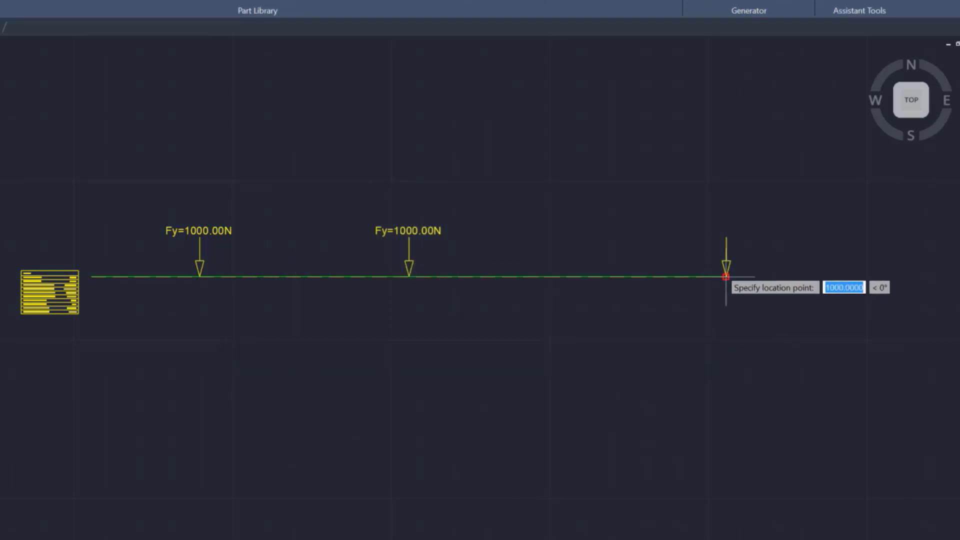
pyautogui.click(726, 276)
pyautogui.write('1000')
pyautogui.press('Return')
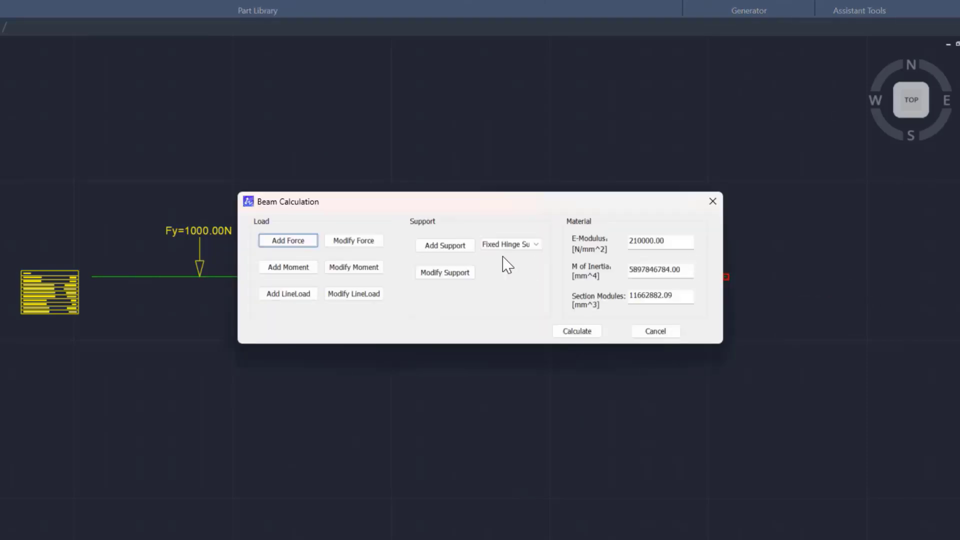
# - Add supports at the left and right ends of the beam
pyautogui.click(451, 244)
pyautogui.click(92, 277)
pyautogui.click(450, 245)
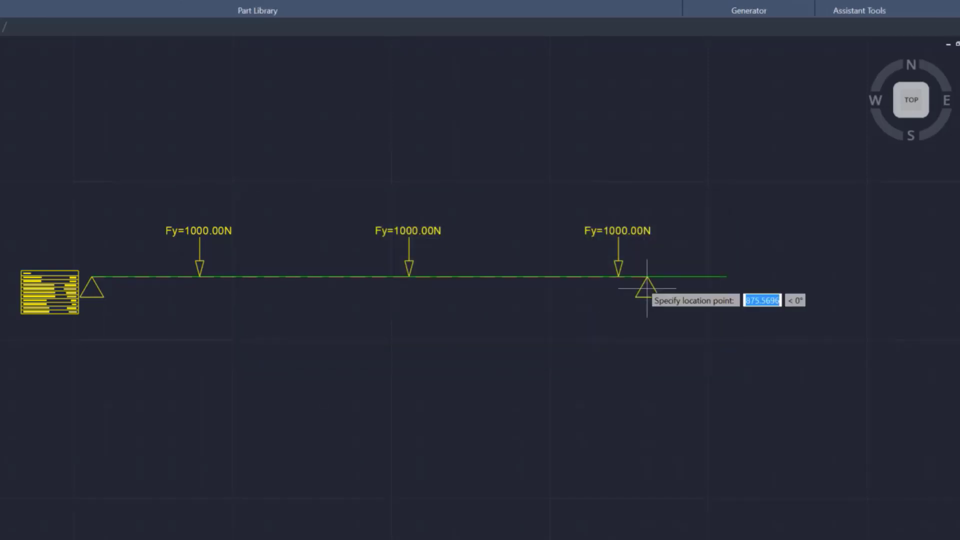
pyautogui.click(725, 277)
# - Calculate the moment and deflection curves and place both result tables
pyautogui.click(585, 334)
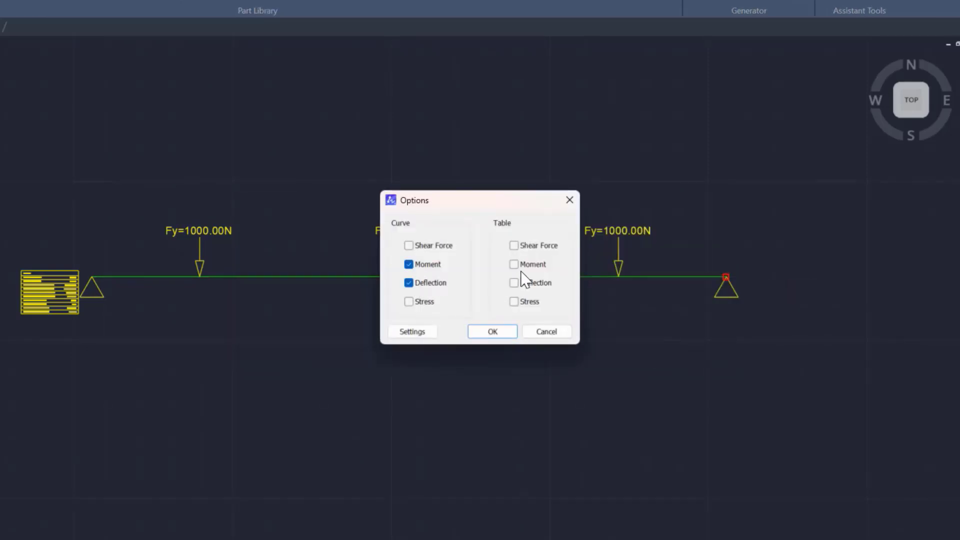
pyautogui.click(512, 328)
pyautogui.moveTo(502, 337); pyautogui.dragTo(266, 337, button='middle')
pyautogui.click(582, 305)
pyautogui.moveTo(675, 315); pyautogui.dragTo(583, 315, button='middle')
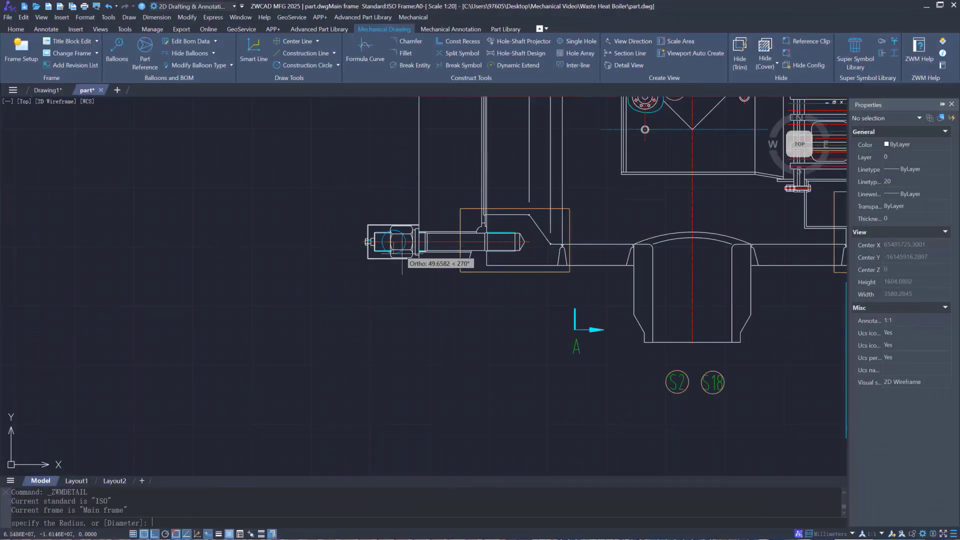
# - Circle the nut region, label it I, and place the 1:10 detail view below-left
pyautogui.click(393, 241)
pyautogui.click(426, 274)
pyautogui.click(310, 309)
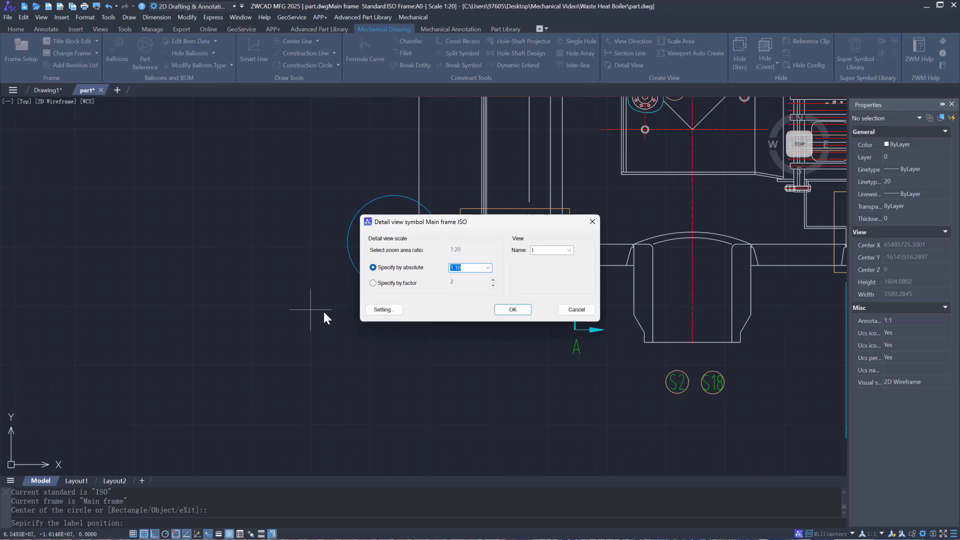
pyautogui.click(488, 268)
pyautogui.click(464, 338)
pyautogui.click(509, 309)
pyautogui.moveTo(236, 353); pyautogui.dragTo(353, 308, button='middle')
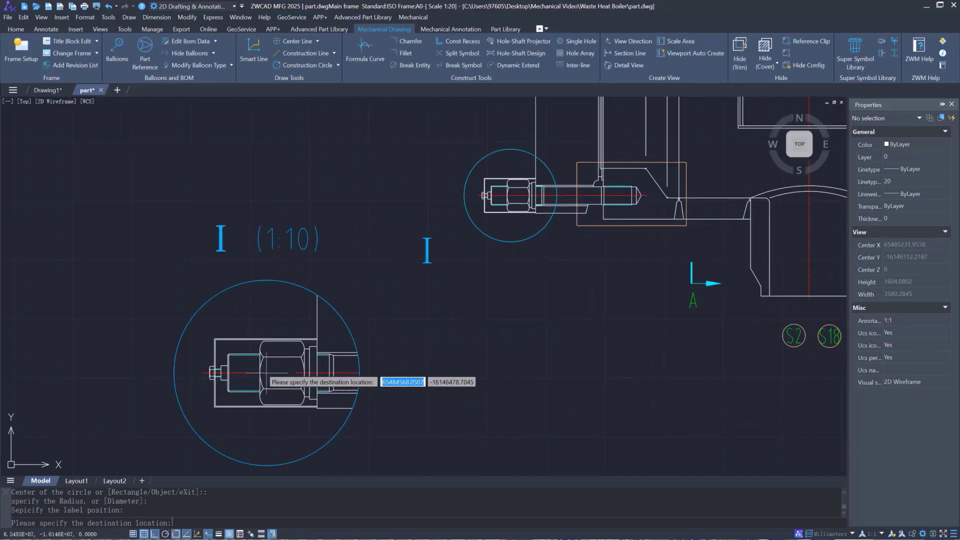
pyautogui.click(266, 373)
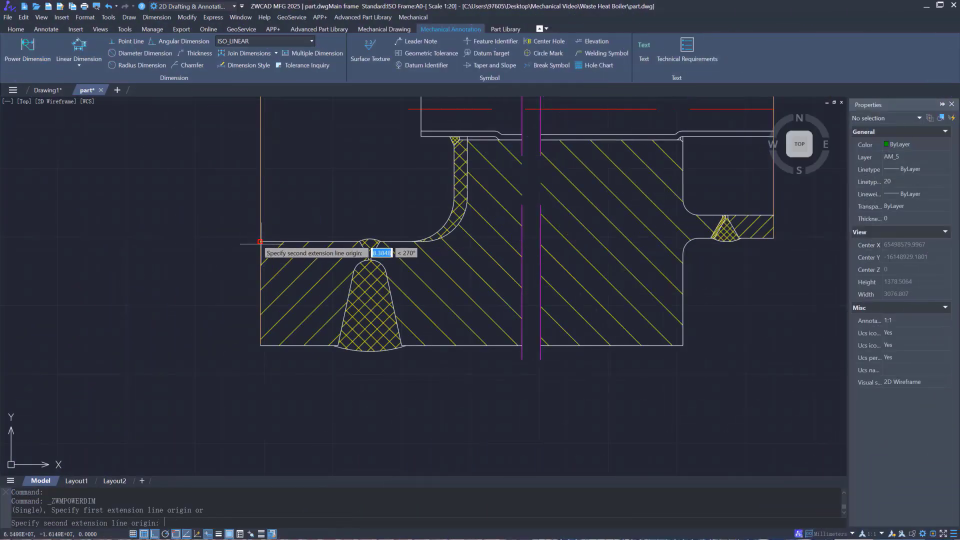
# - Add the 378.23 height, R56 radius and 24° groove angle dimensions
pyautogui.click(260, 344)
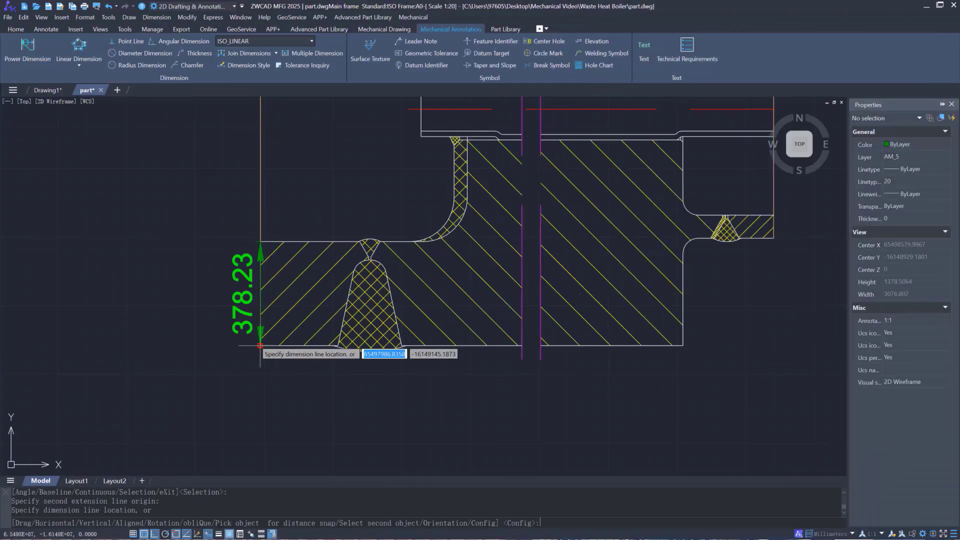
pyautogui.click(195, 323)
pyautogui.press('Return')
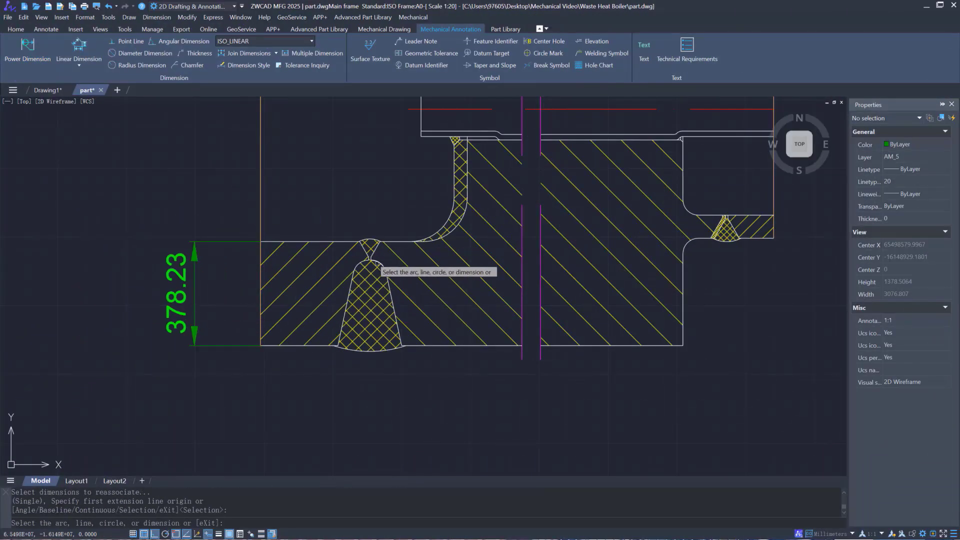
pyautogui.click(372, 264)
pyautogui.click(301, 403)
pyautogui.press('Return')
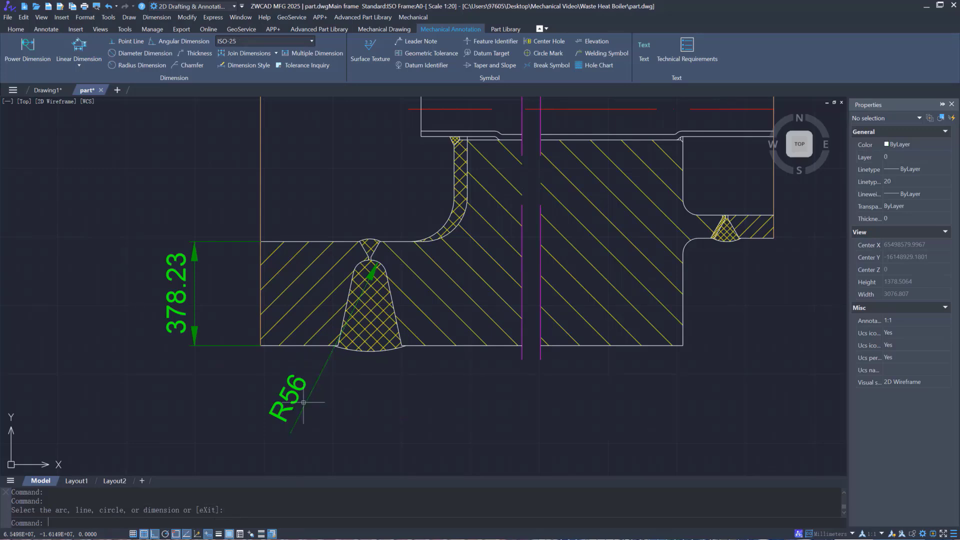
pyautogui.press('Return')
pyautogui.write('a')
pyautogui.press('Return')
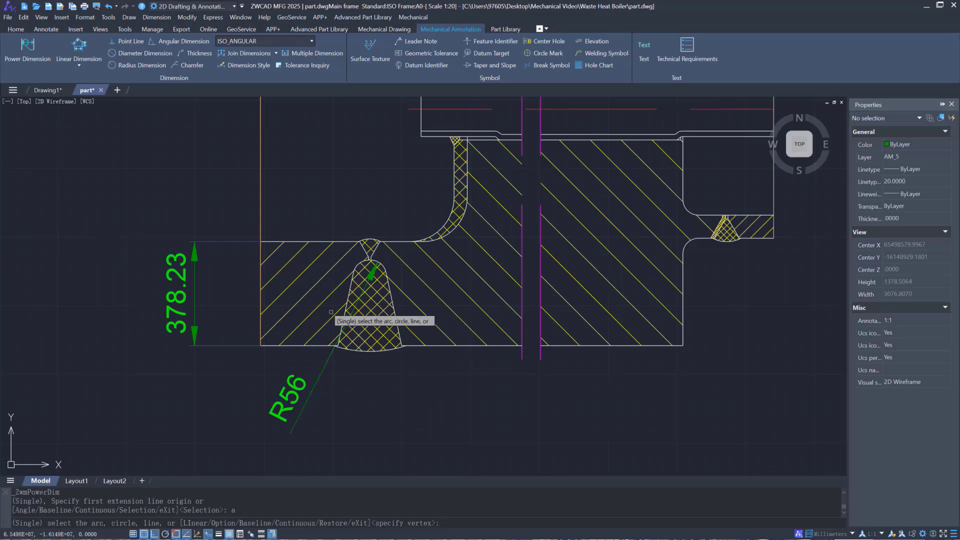
pyautogui.click(347, 299)
pyautogui.click(394, 307)
pyautogui.click(389, 424)
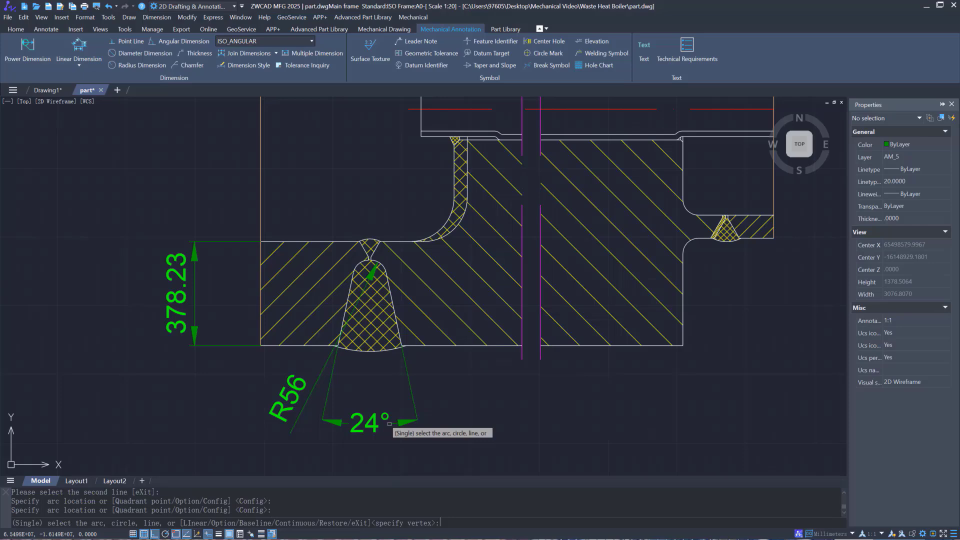
pyautogui.press('Escape')
# - Give the 378.23 dimension a 0/−0.036 tolerance from the fit lookup
pyautogui.doubleClick(177, 297)
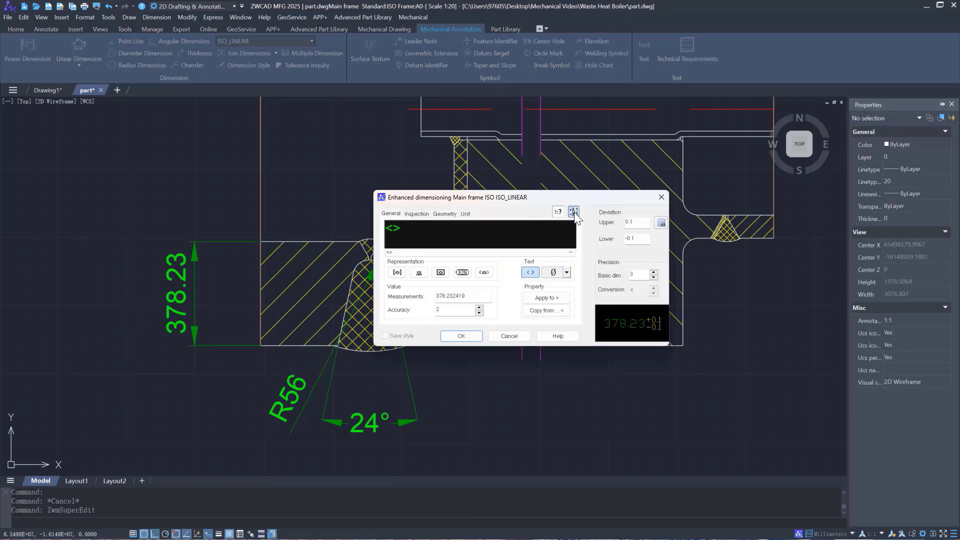
pyautogui.click(661, 223)
pyautogui.doubleClick(467, 239)
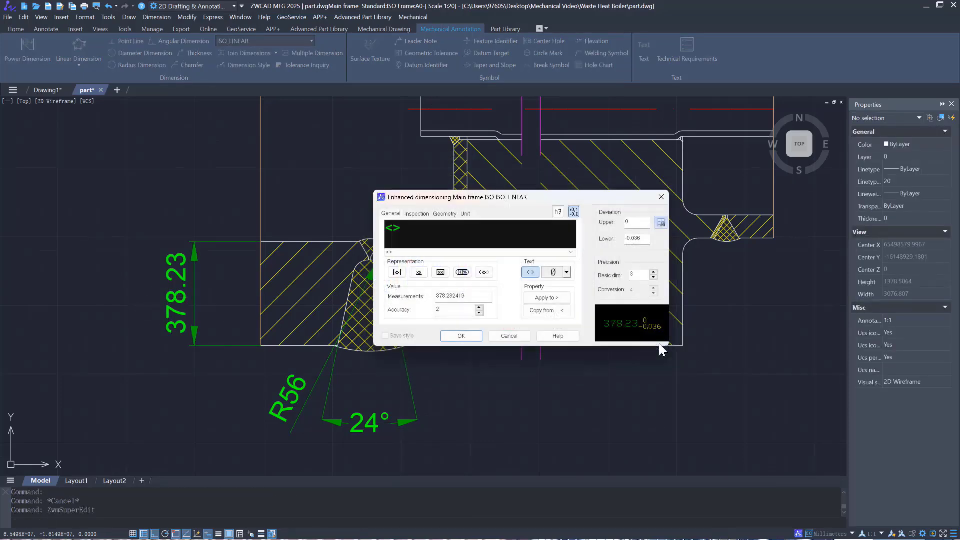
pyautogui.click(462, 337)
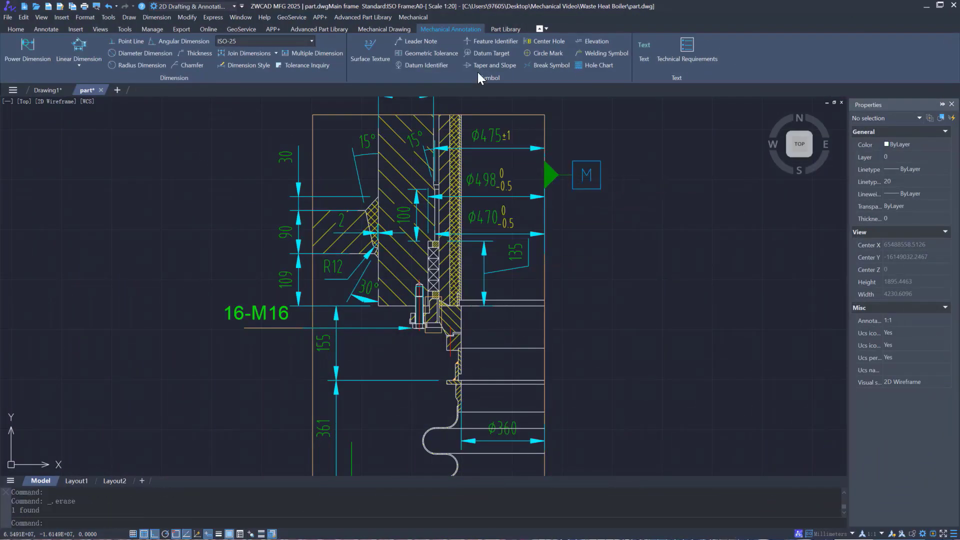
# - Place a tolerance frame with concentricity Φ3, perpendicularity Φ2 and datum M, with a leader
pyautogui.click(417, 55)
pyautogui.click(347, 312)
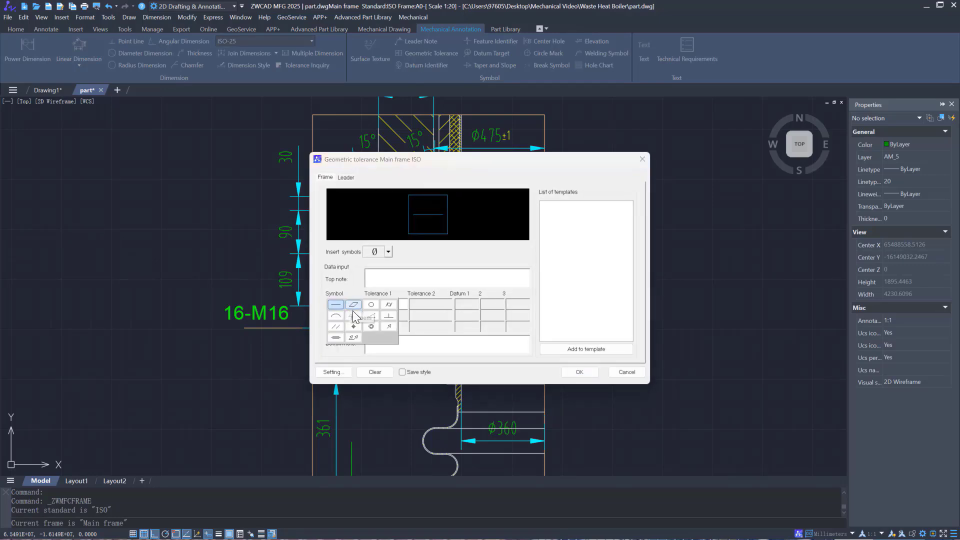
pyautogui.click(374, 324)
pyautogui.click(375, 252)
pyautogui.write('%%c3')
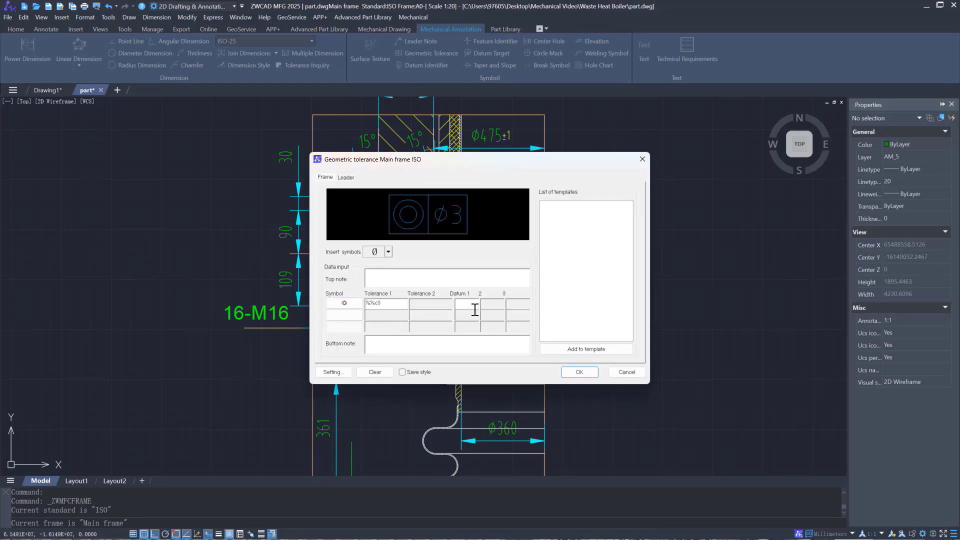
pyautogui.write('M')
pyautogui.click(345, 315)
pyautogui.click(390, 327)
pyautogui.write('%%c2')
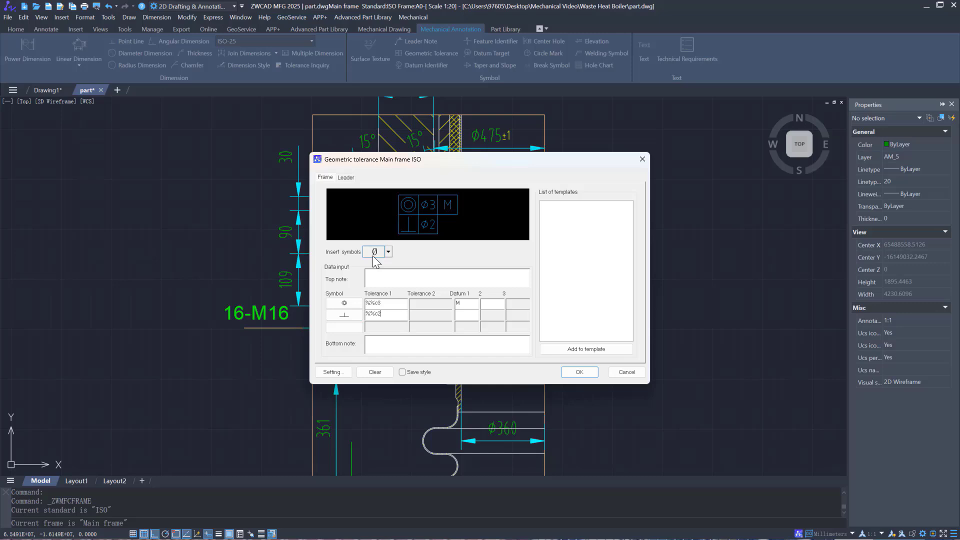
pyautogui.click(579, 372)
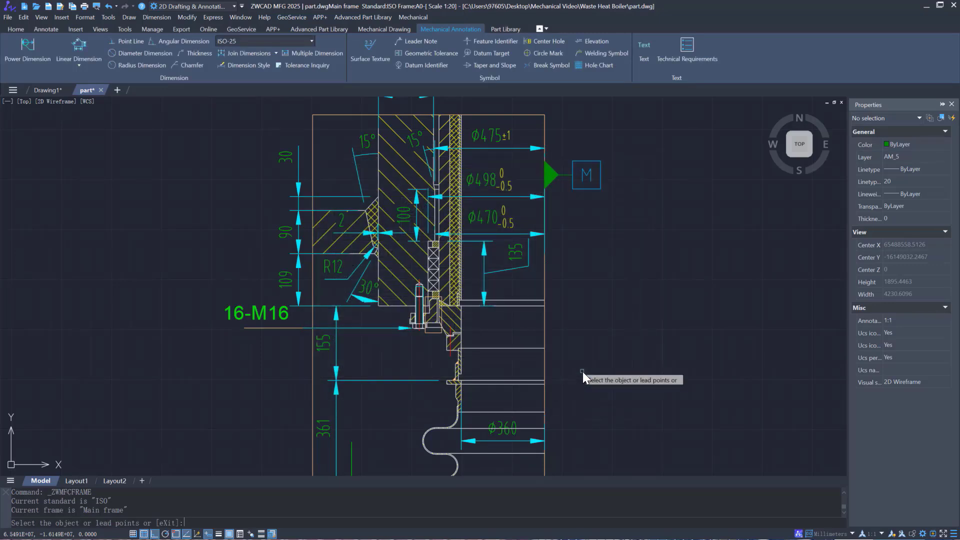
pyautogui.click(543, 381)
pyautogui.press('Escape')
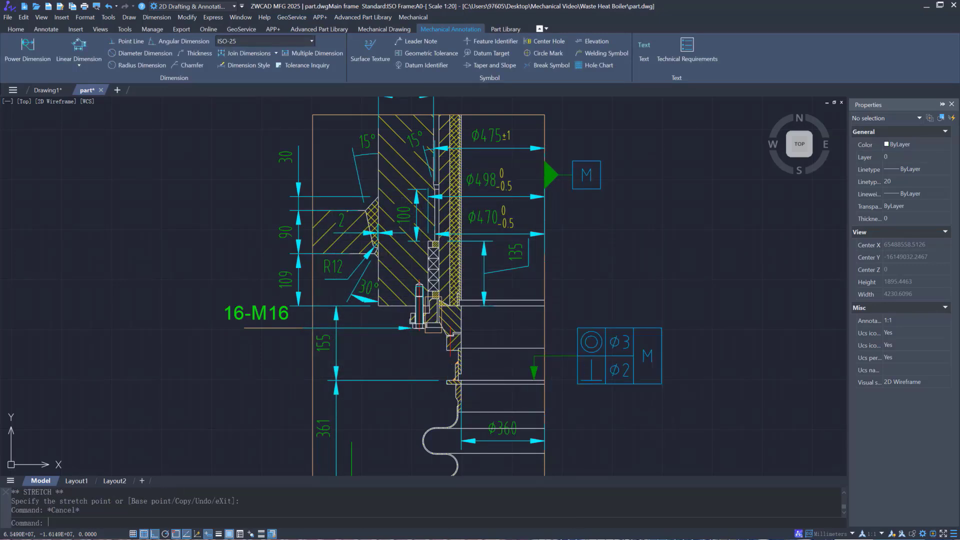
# - Start a welding symbol pointing at the joint and set its first leader point
pyautogui.click(614, 52)
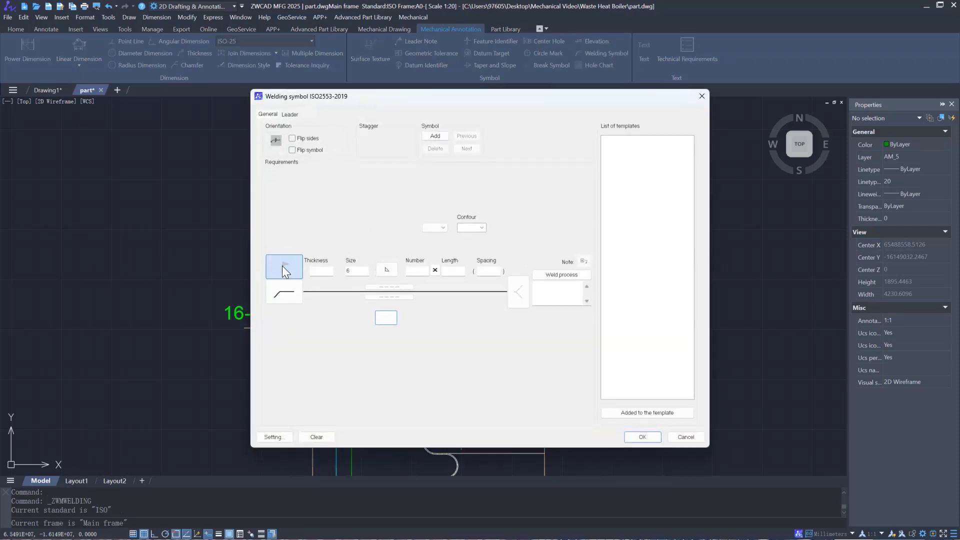
pyautogui.click(629, 439)
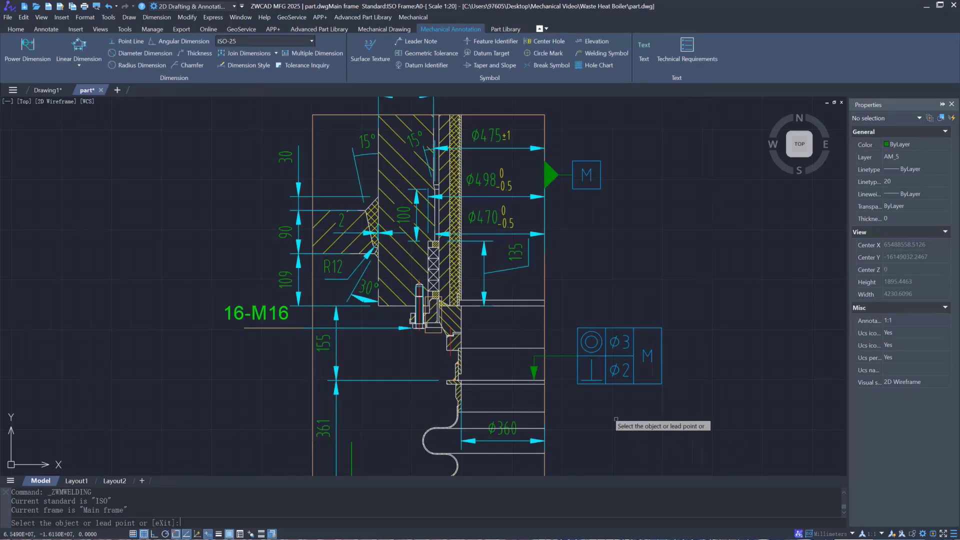
pyautogui.scroll(4, 463, 349)
pyautogui.click(463, 349)
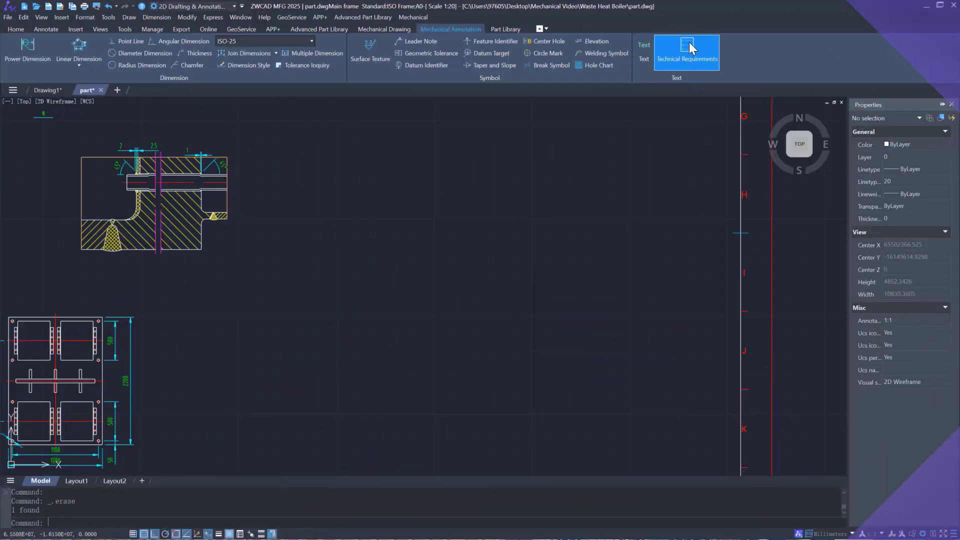
# - Load 'Waste Heat Boiler technical requirements.tj' from the library and place it in a text area
pyautogui.click(691, 43)
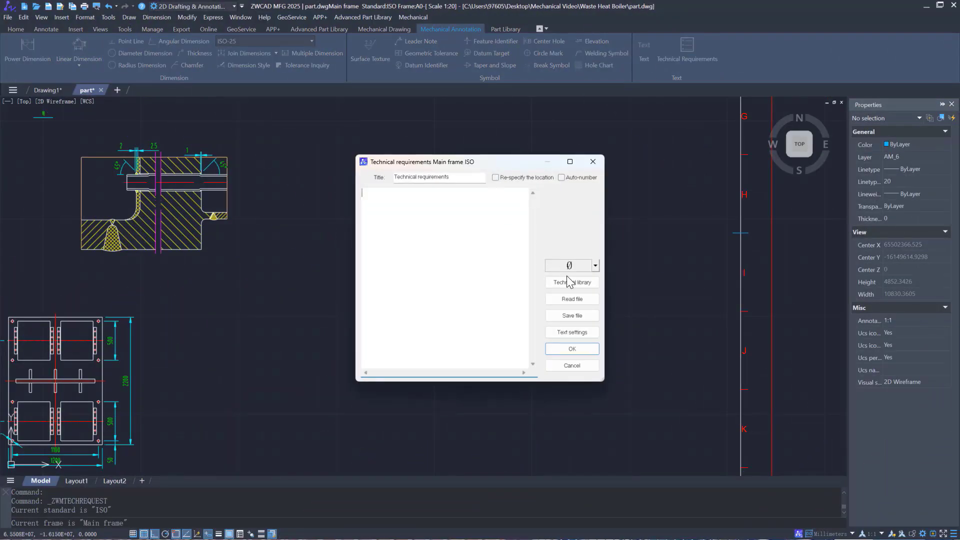
pyautogui.click(573, 299)
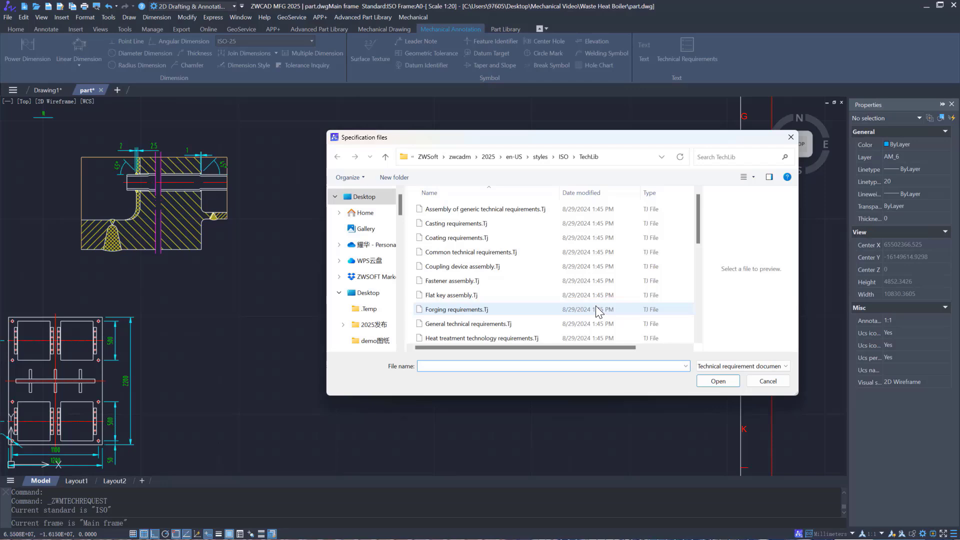
pyautogui.scroll(-2, 586, 288)
pyautogui.scroll(-1, 585, 288)
pyautogui.scroll(-2, 586, 288)
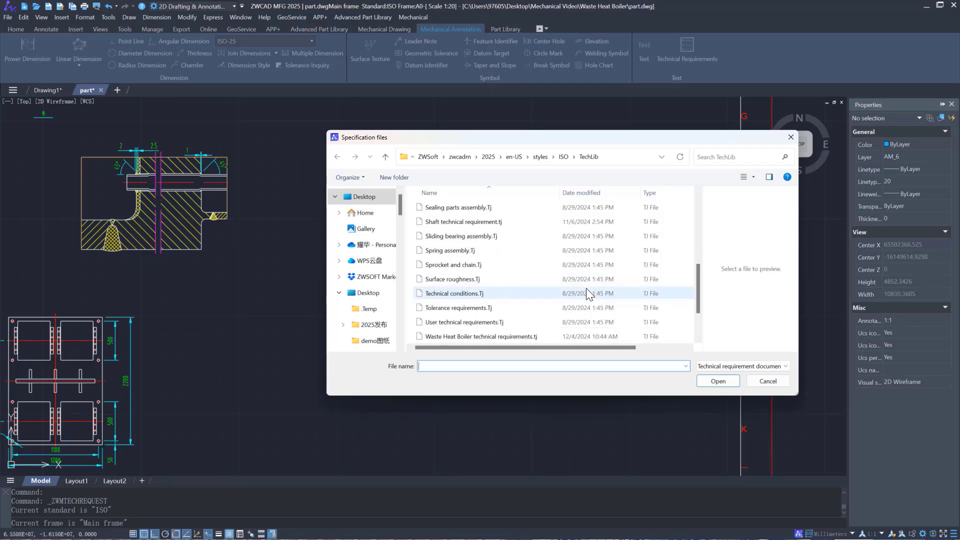
pyautogui.click(526, 337)
pyautogui.click(718, 381)
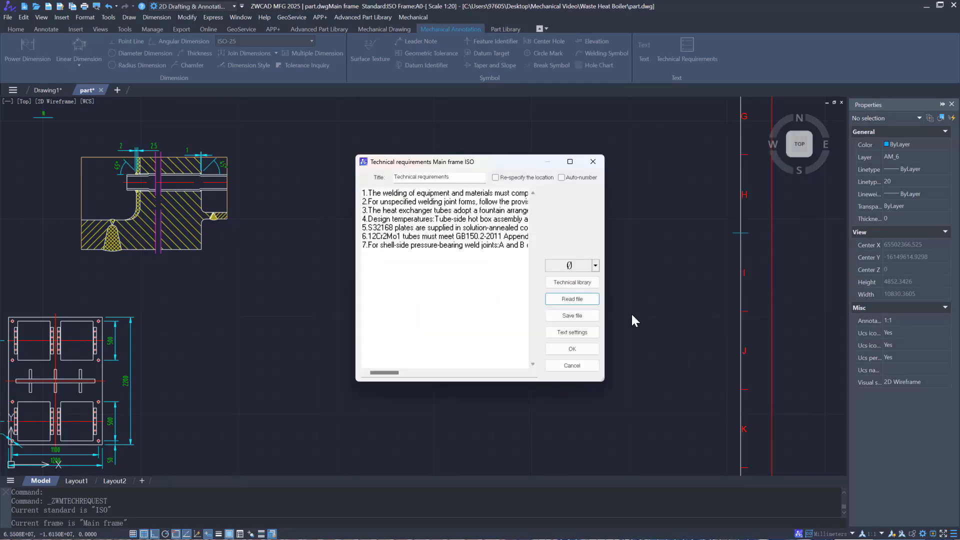
pyautogui.click(579, 346)
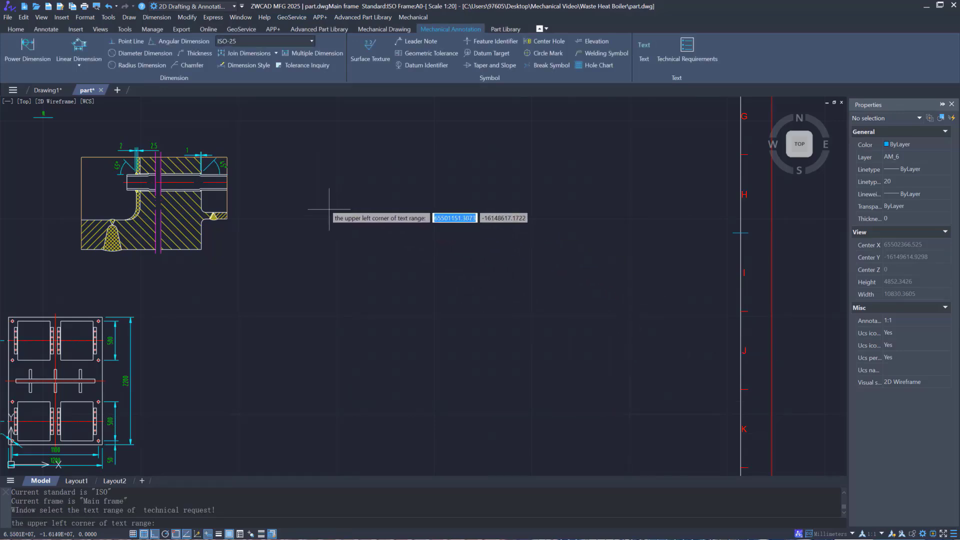
pyautogui.click(313, 188)
pyautogui.click(679, 376)
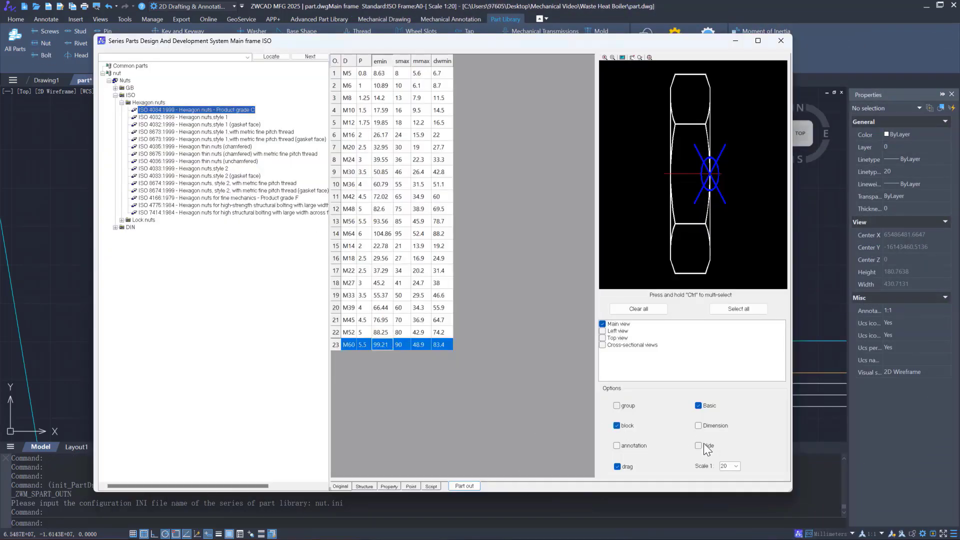
# - Insert ISO 4034 hexagon nuts on the upper and lower bolt ends, setting their rotation
pyautogui.click(466, 486)
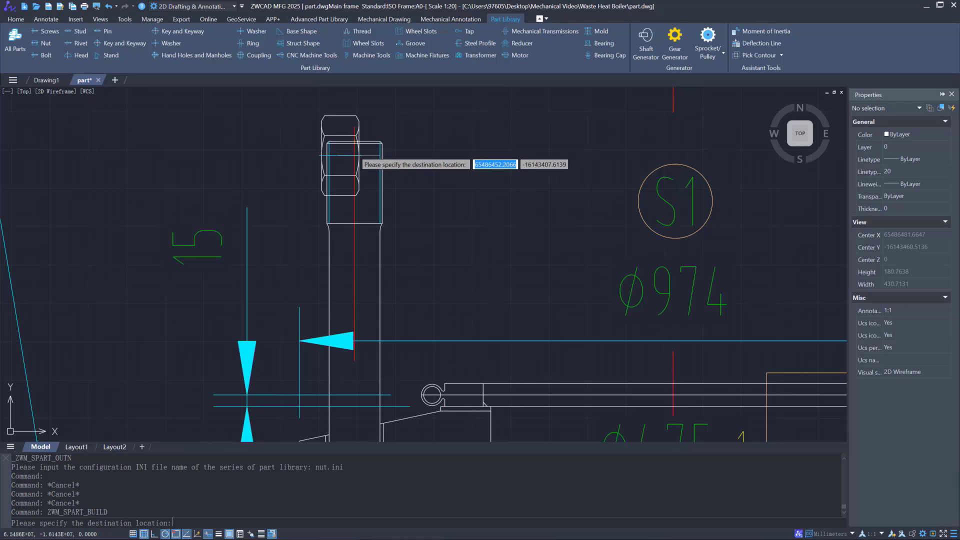
pyautogui.click(335, 157)
pyautogui.click(375, 154)
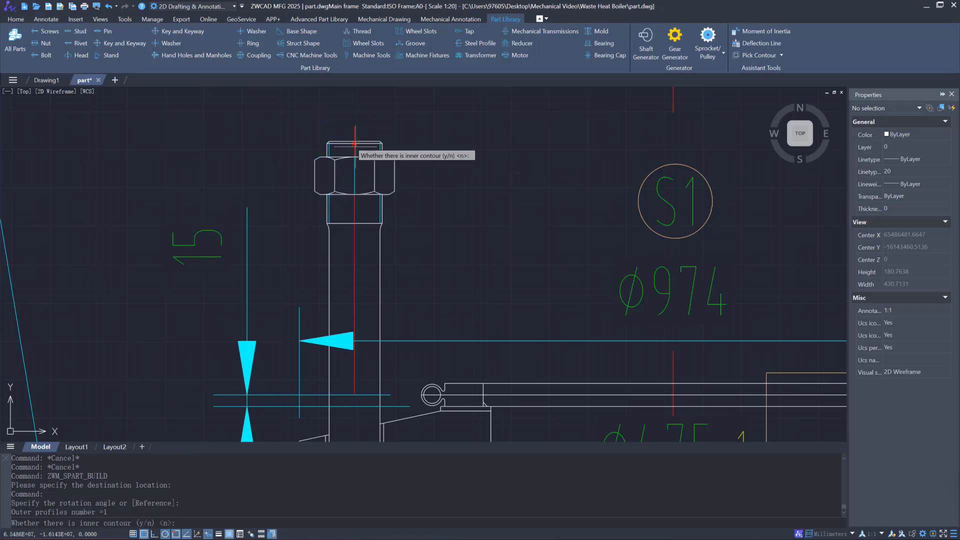
pyautogui.press('Return')
pyautogui.moveTo(429, 283); pyautogui.dragTo(434, 47, button='middle')
pyautogui.click(342, 331)
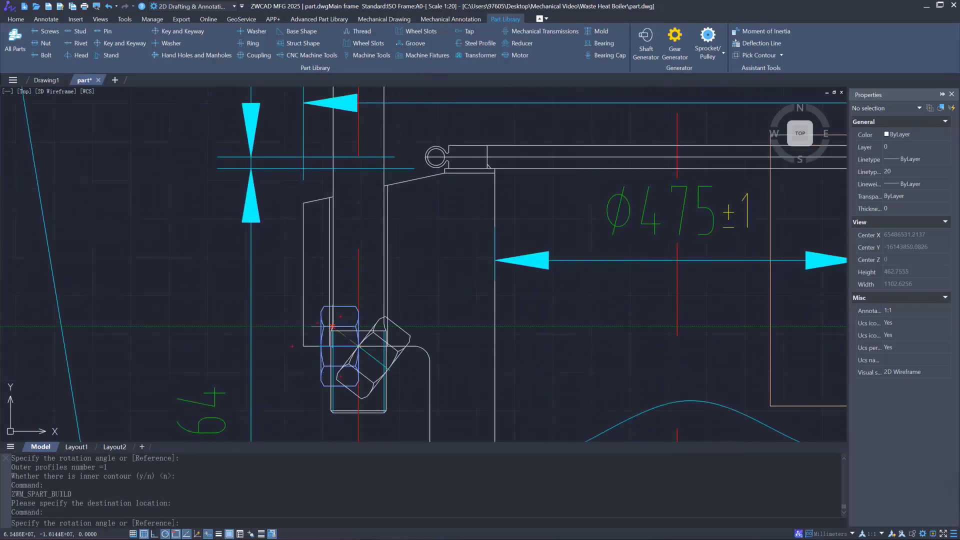
pyautogui.click(365, 331)
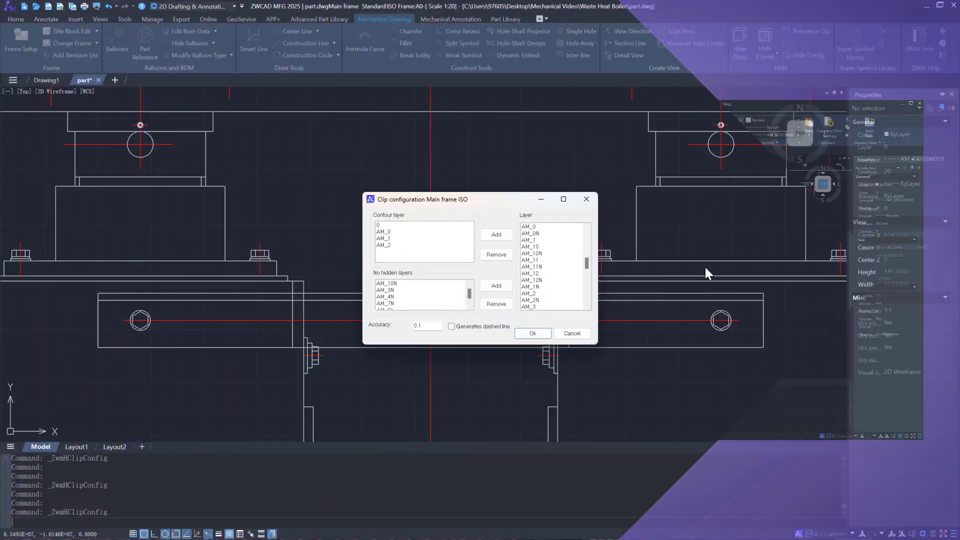
# - Enable dashed hidden lines, then hide the edges behind the window-selected horizontal beam
pyautogui.click(522, 334)
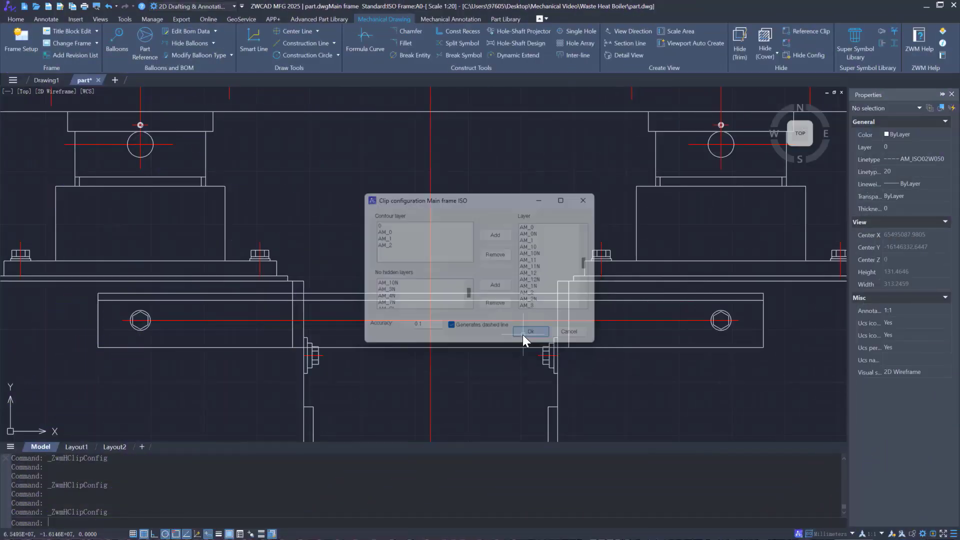
pyautogui.click(737, 52)
pyautogui.click(86, 285)
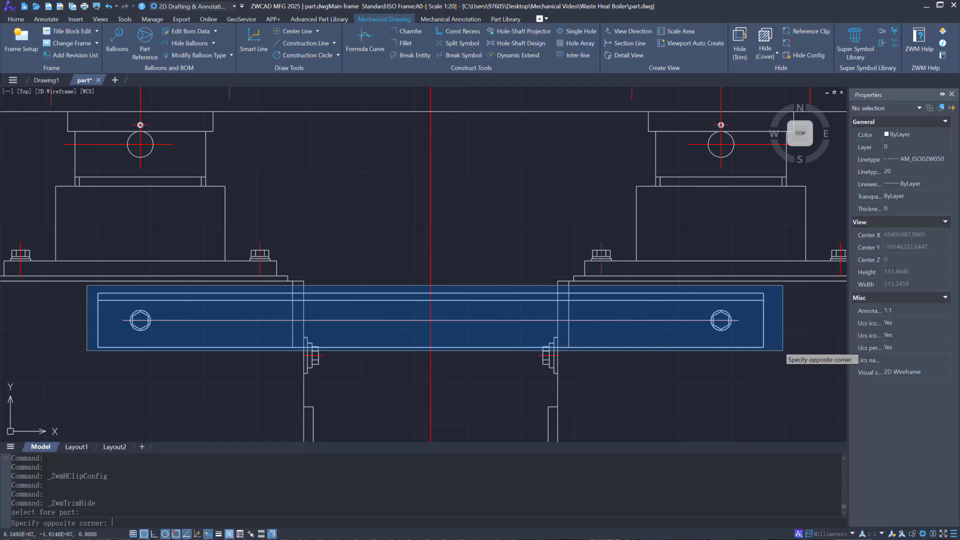
pyautogui.click(783, 350)
pyautogui.press('Return')
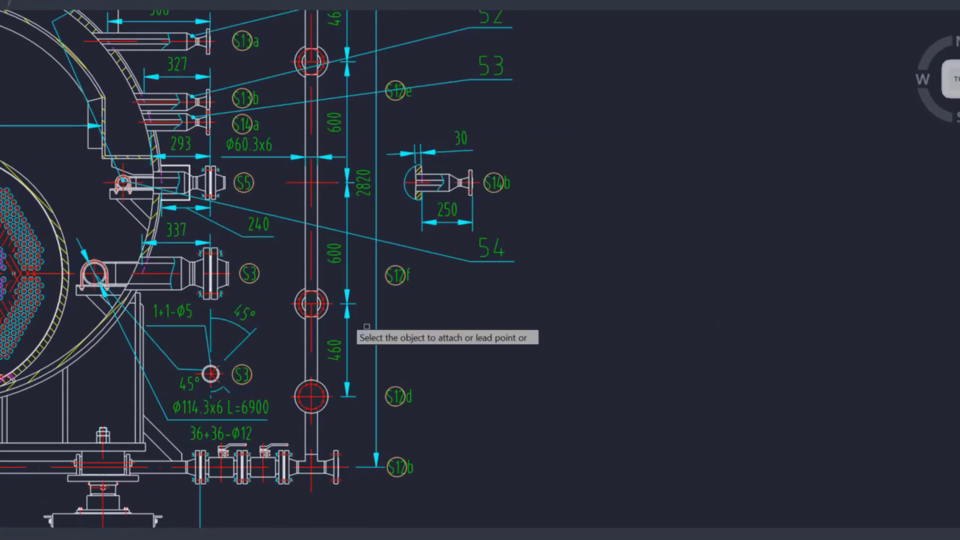
# - Place balloon 55 with its leader and fill in its description and material
pyautogui.click(366, 328)
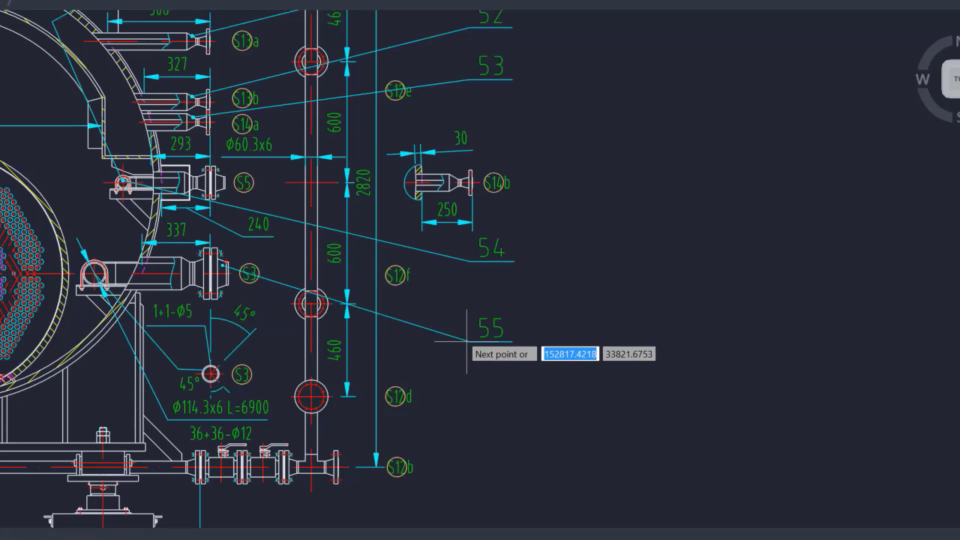
pyautogui.click(467, 343)
pyautogui.click(534, 255)
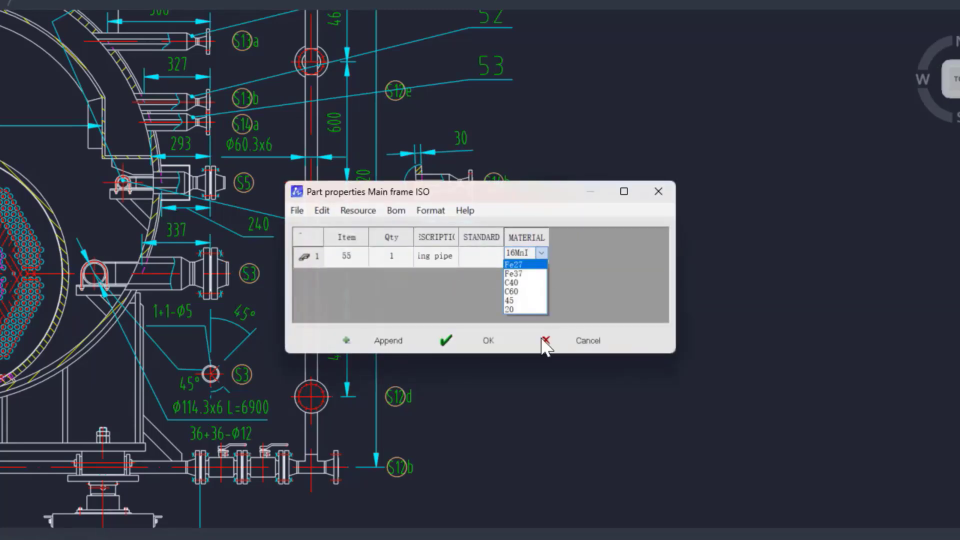
pyautogui.click(483, 341)
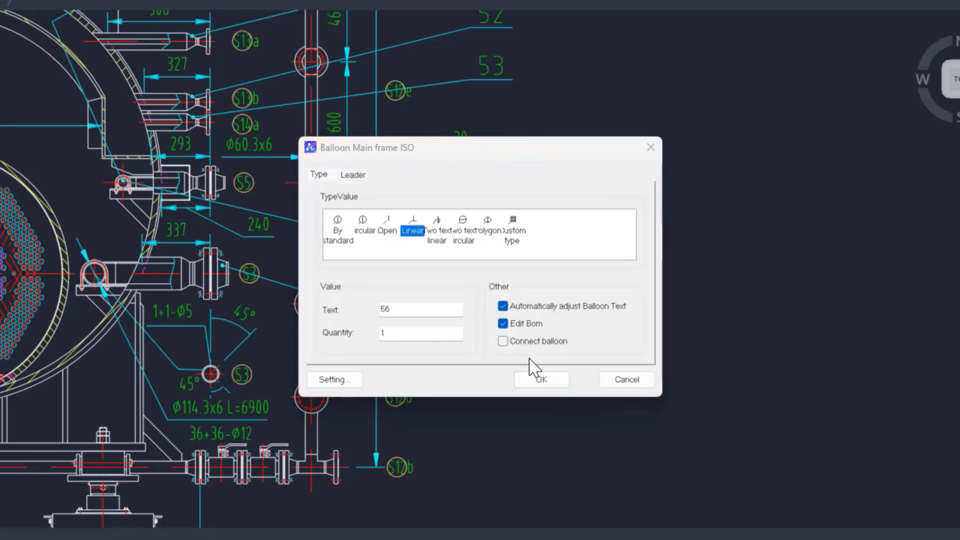
# - Add balloon 56 connected under balloon 55 with its description and material
pyautogui.click(502, 340)
pyautogui.click(541, 380)
pyautogui.click(480, 330)
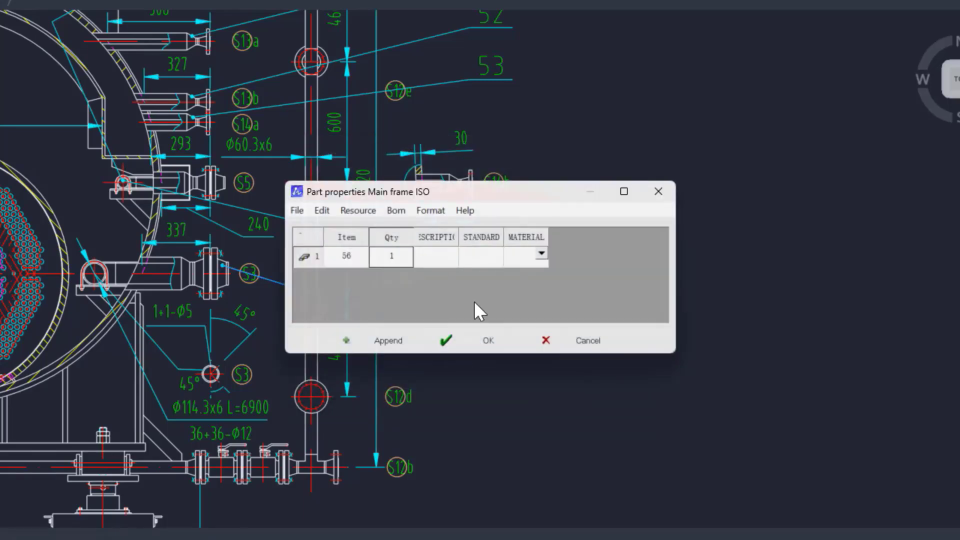
pyautogui.click(541, 255)
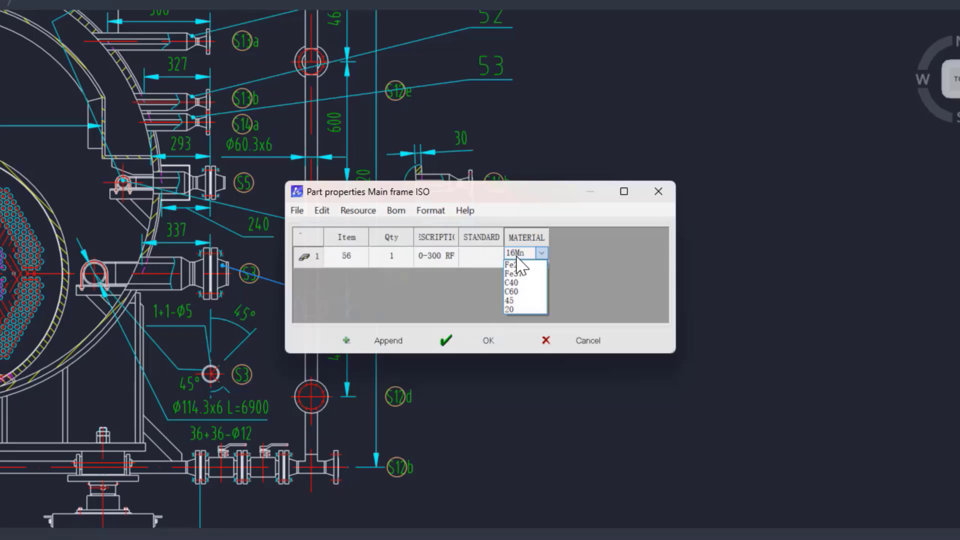
pyautogui.click(487, 341)
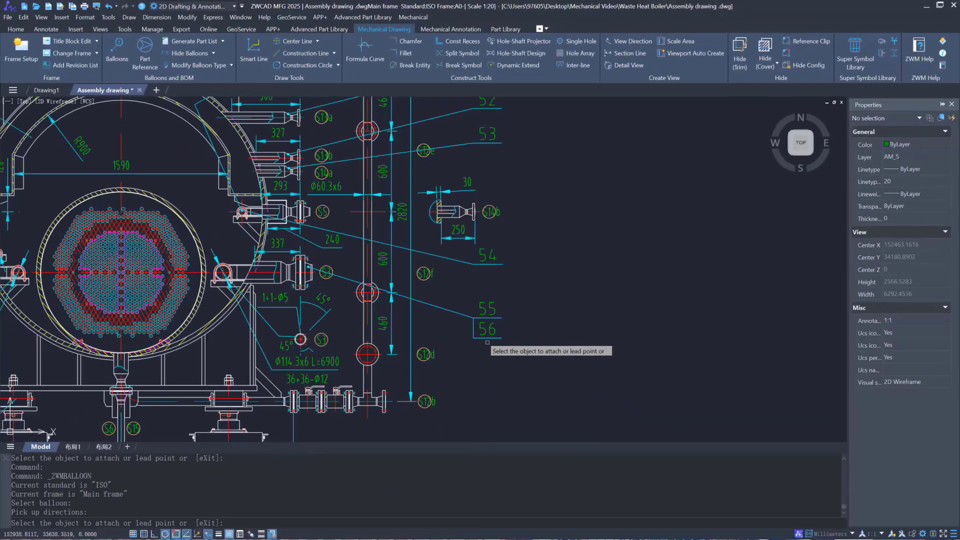
pyautogui.press('Return')
pyautogui.click(193, 42)
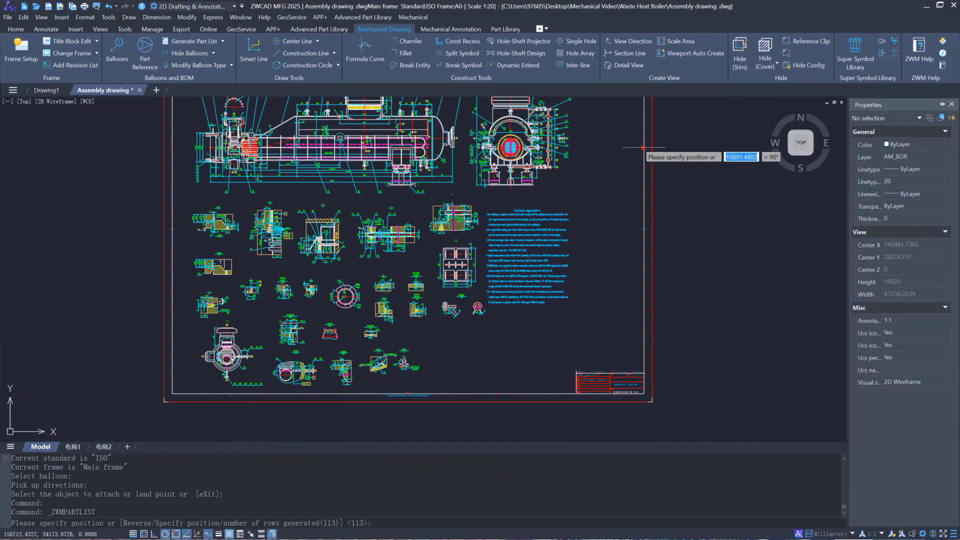